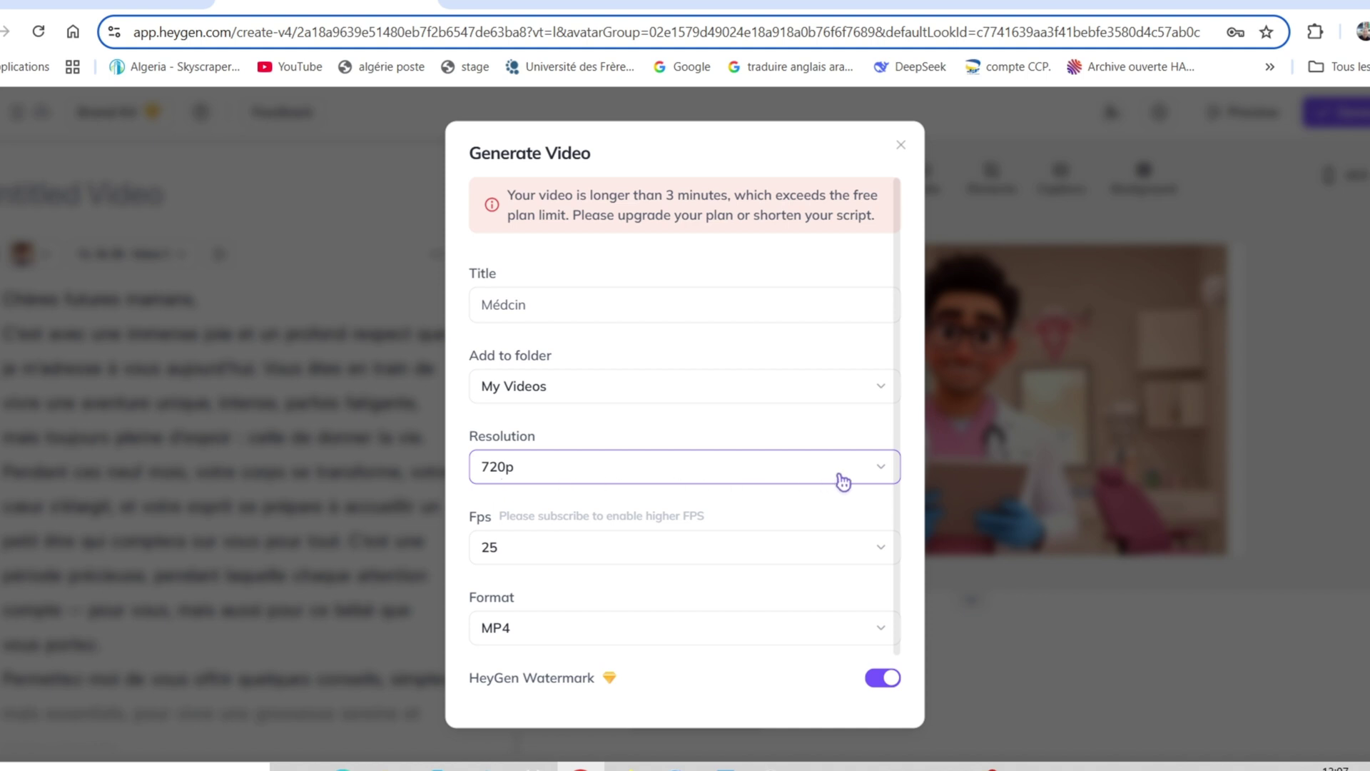
Review the available resolutions and the other generation settings, then close the Generate Video dialog.
click(882, 473)
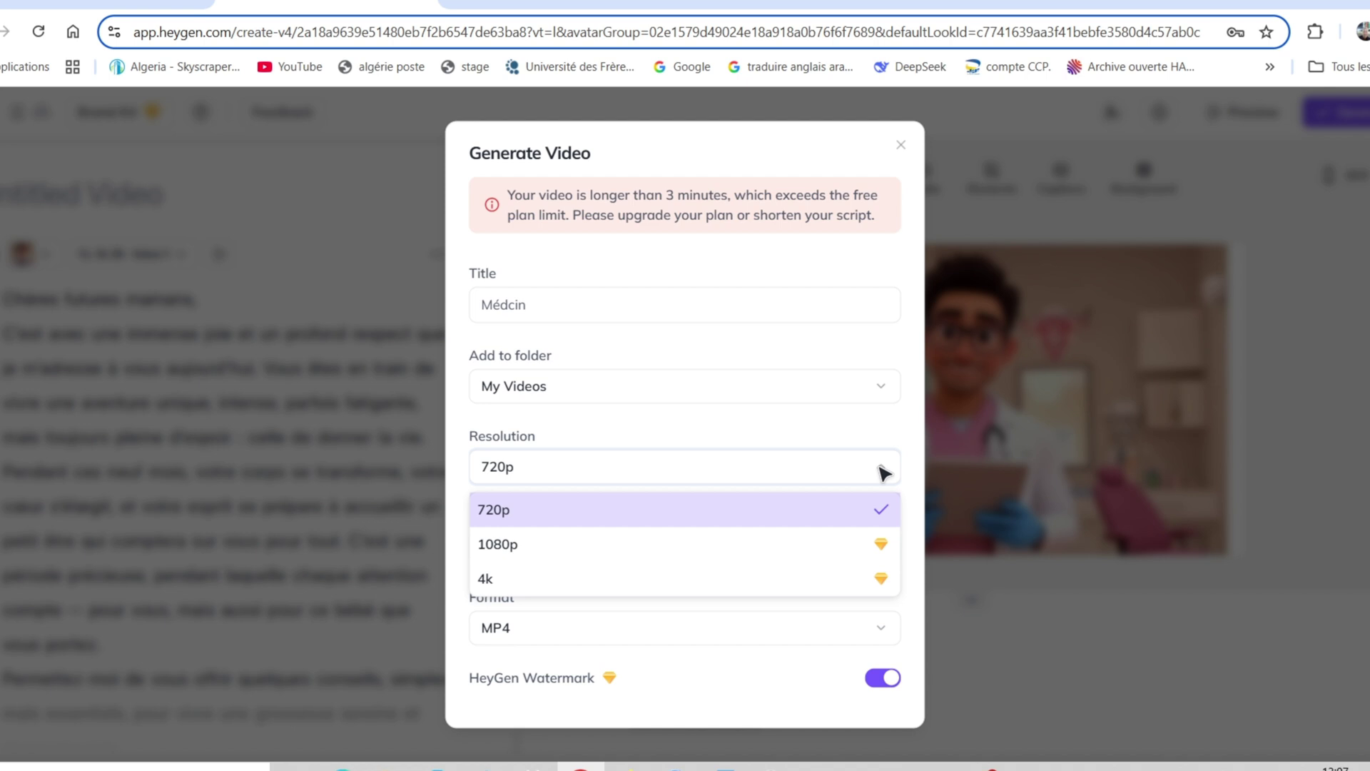
click(882, 473)
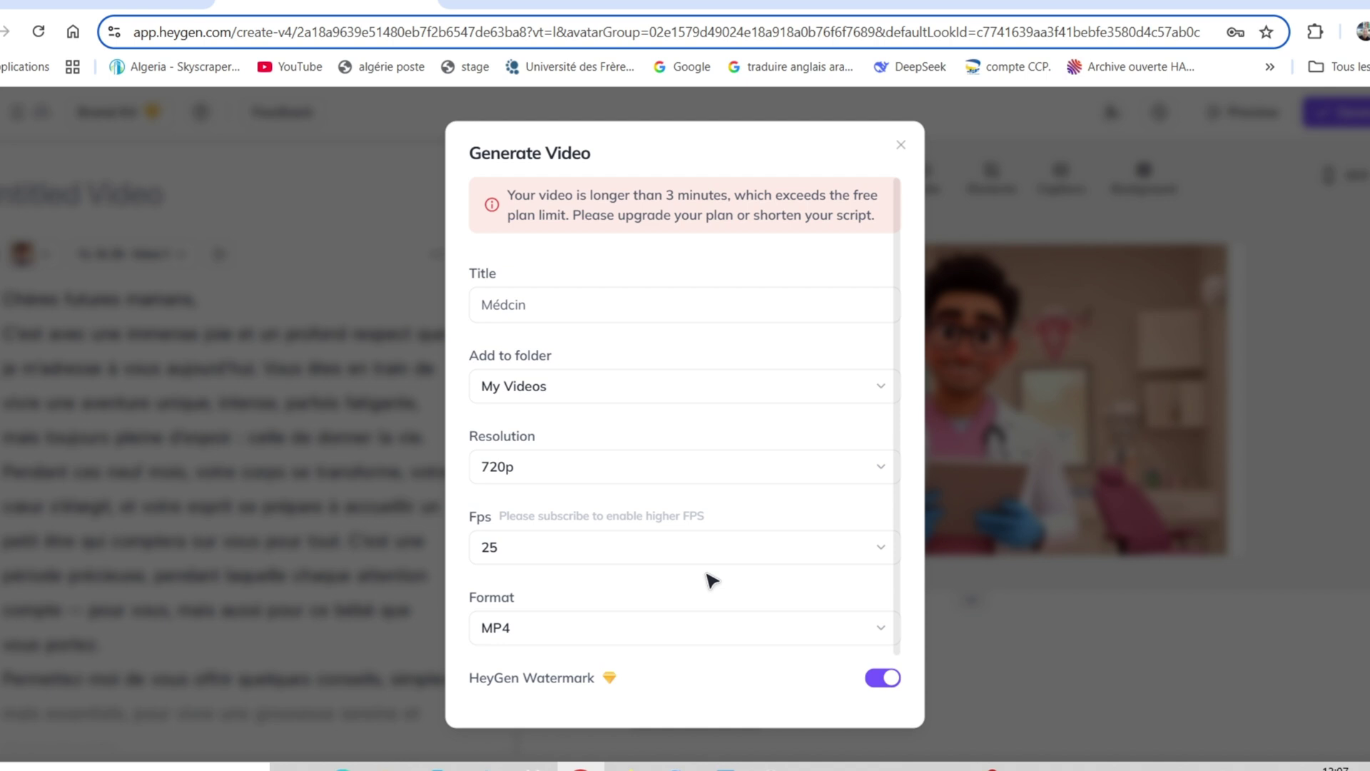
scroll(642, 542, down, 1)
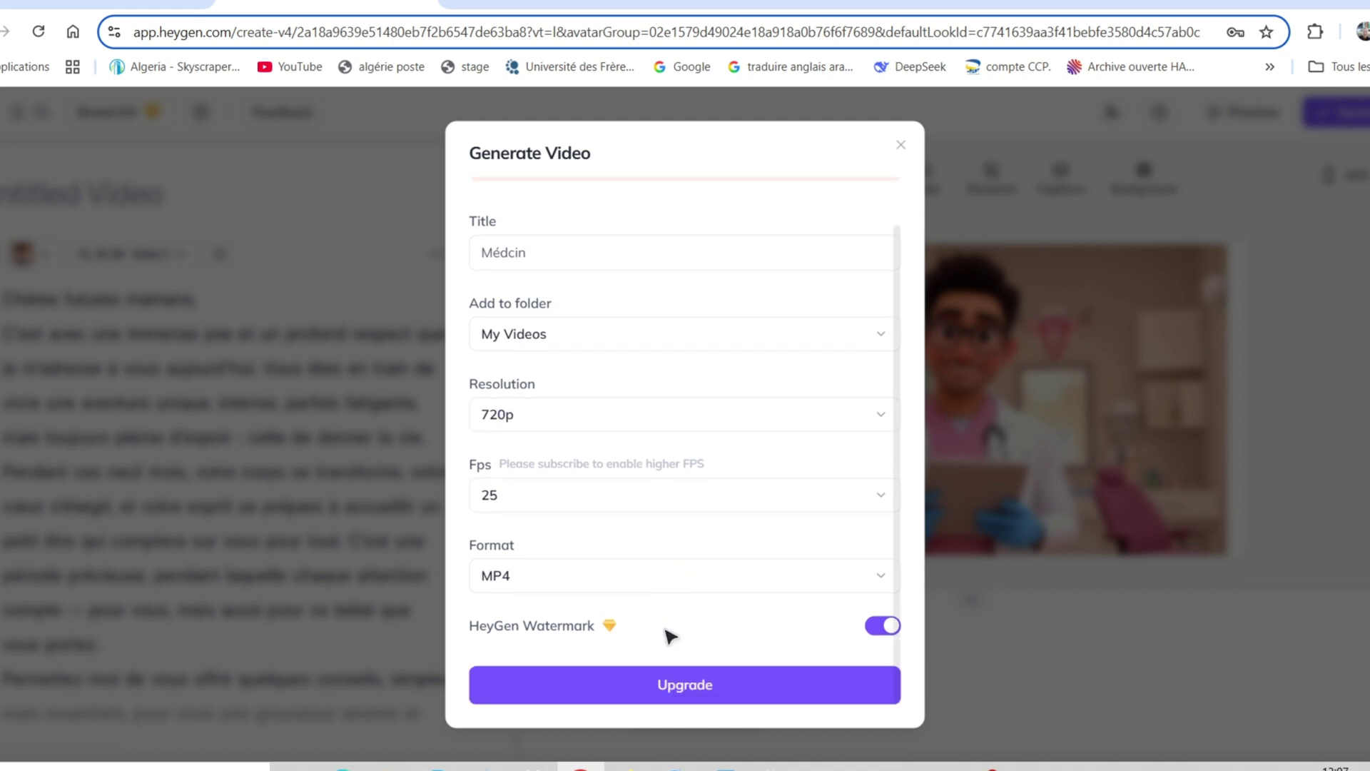
scroll(695, 598, up, 1)
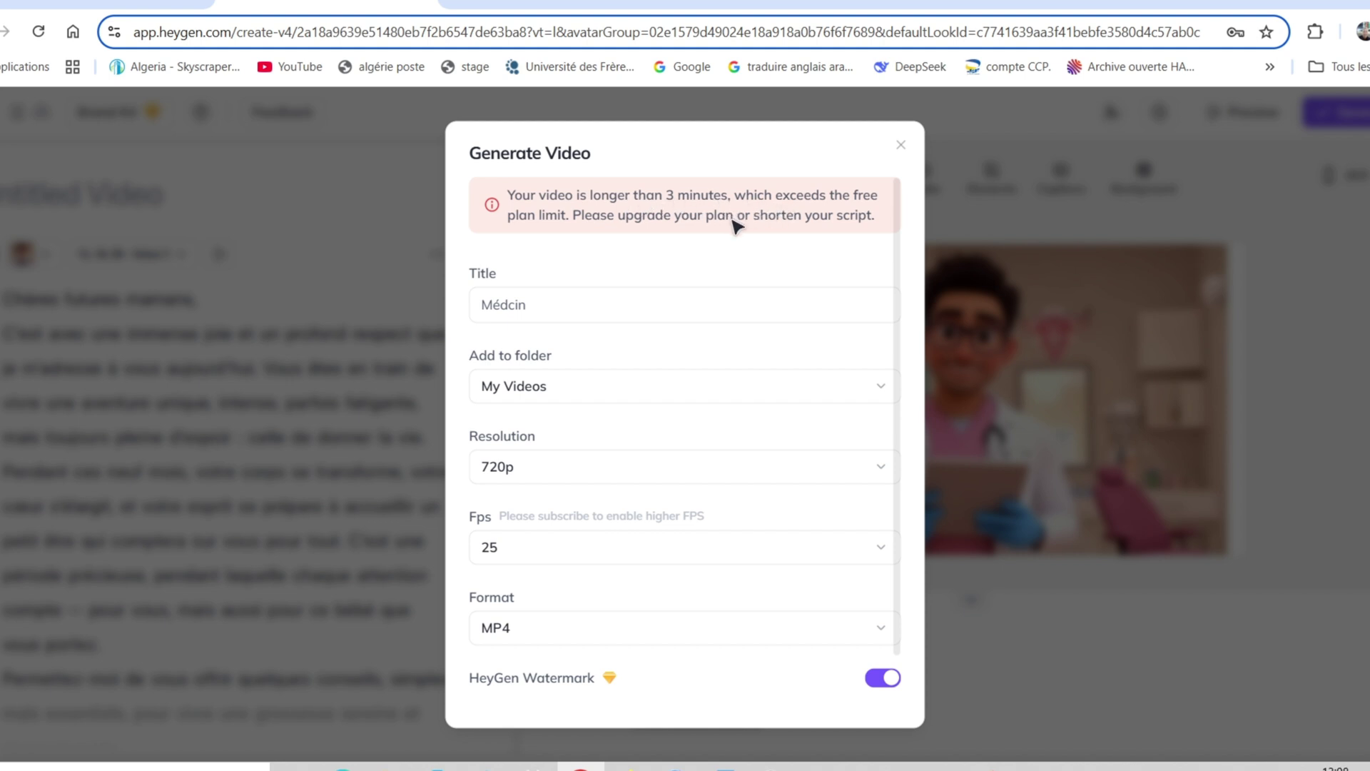
click(903, 148)
Shorten the script by deleting the paragraph after "Et enfin, ayez confiance en vous.", from "Chaque grossesse est différente" to "avec amour et patience.".
scroll(428, 500, down, 5)
scroll(299, 529, up, 2)
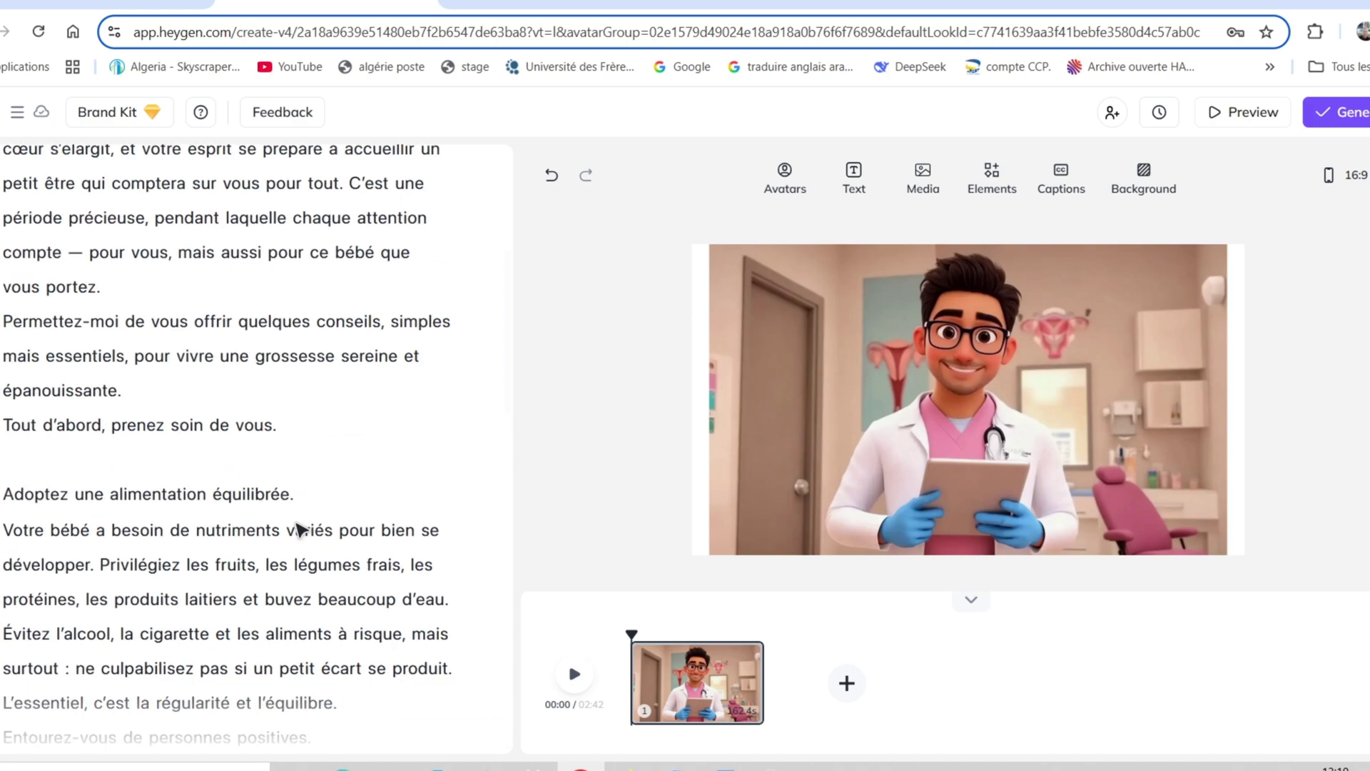
scroll(300, 529, up, 4)
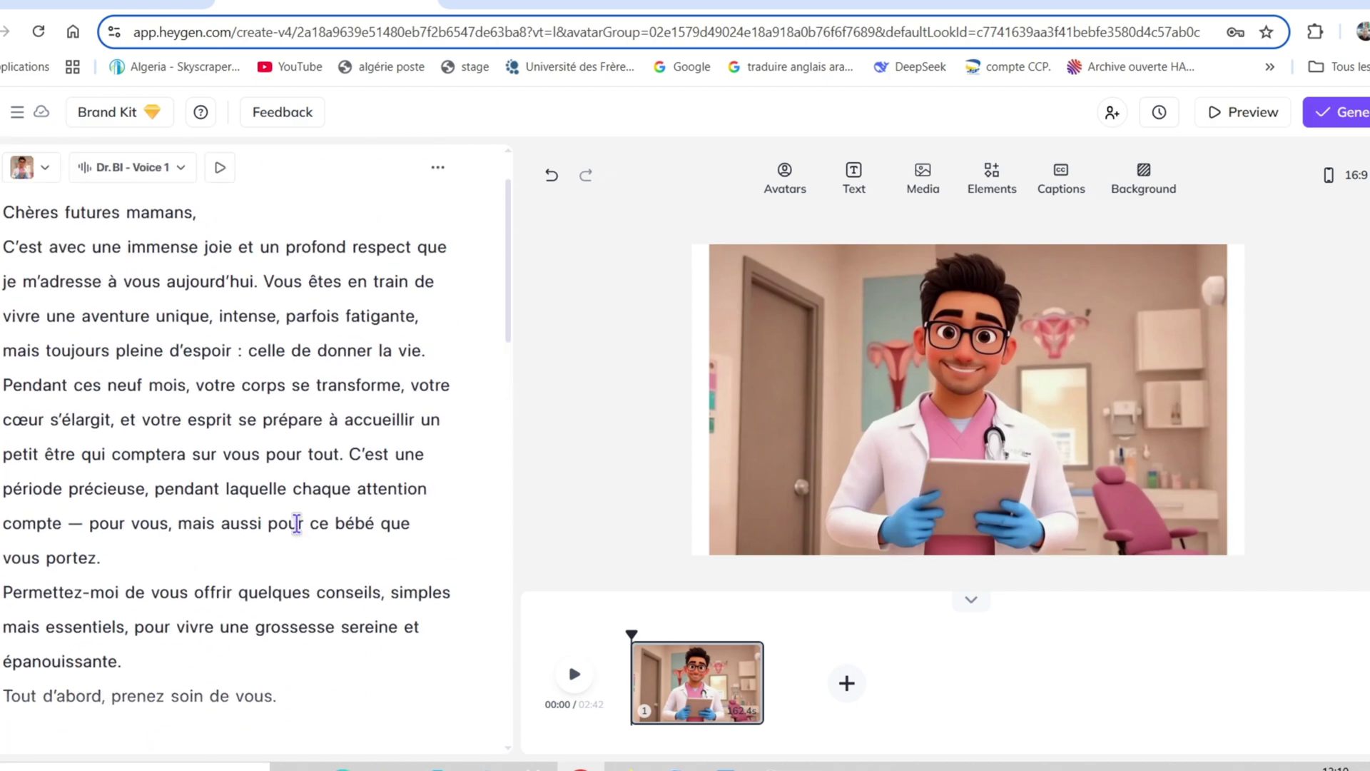
scroll(296, 523, down, 20)
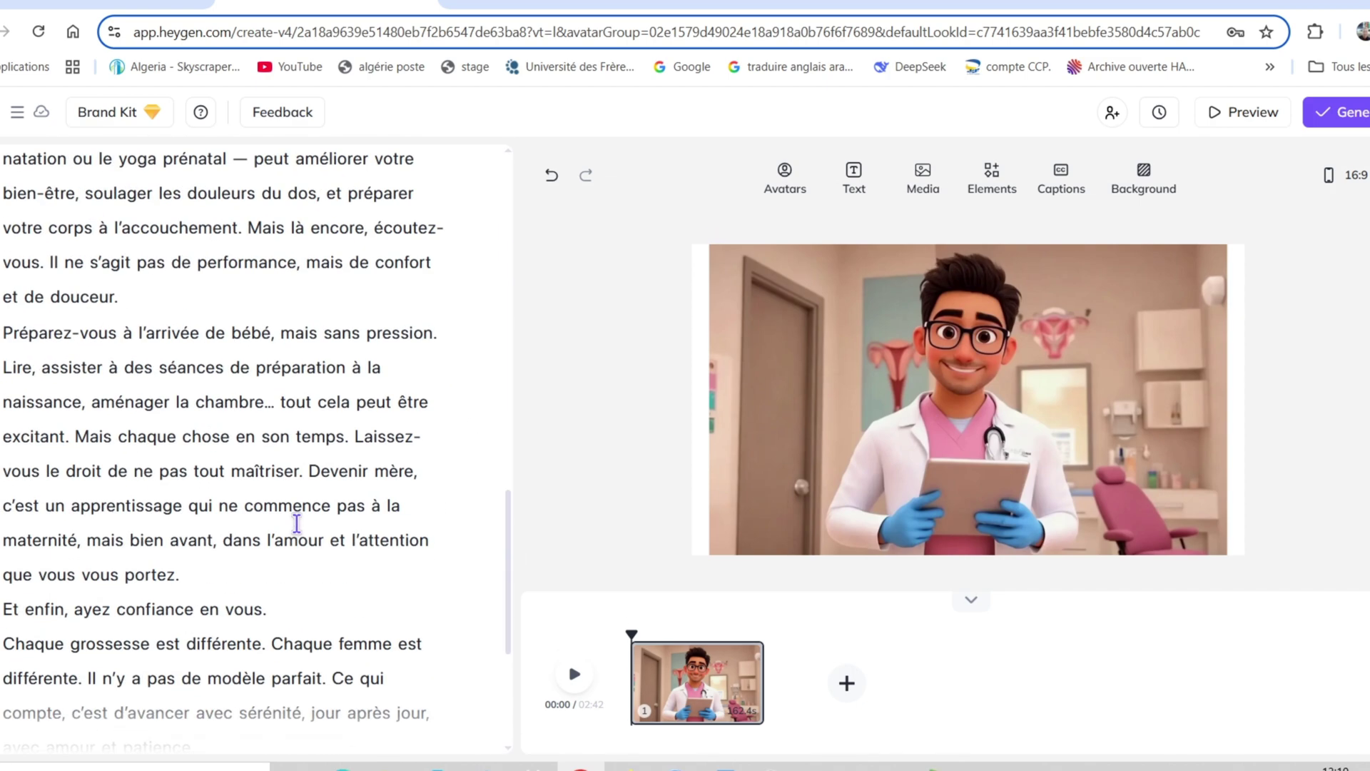
scroll(192, 571, down, 1)
drag(114, 550, 122, 493)
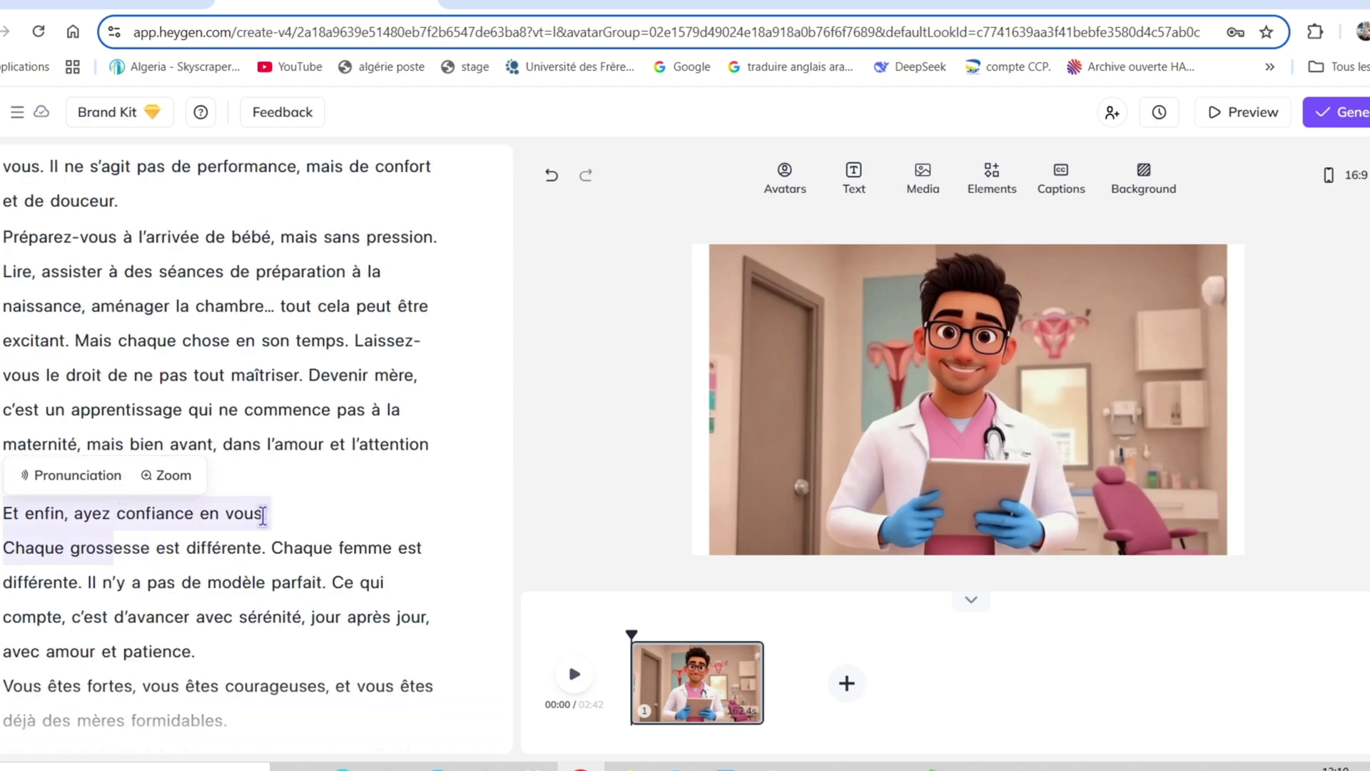
click(66, 548)
shift+click(204, 651)
key(BackSpace)
key(BackSpace)
key(BackSpace)
key(BackSpace)
key(BackSpace)
key(BackSpace)
key(BackSpace)
key(BackSpace)
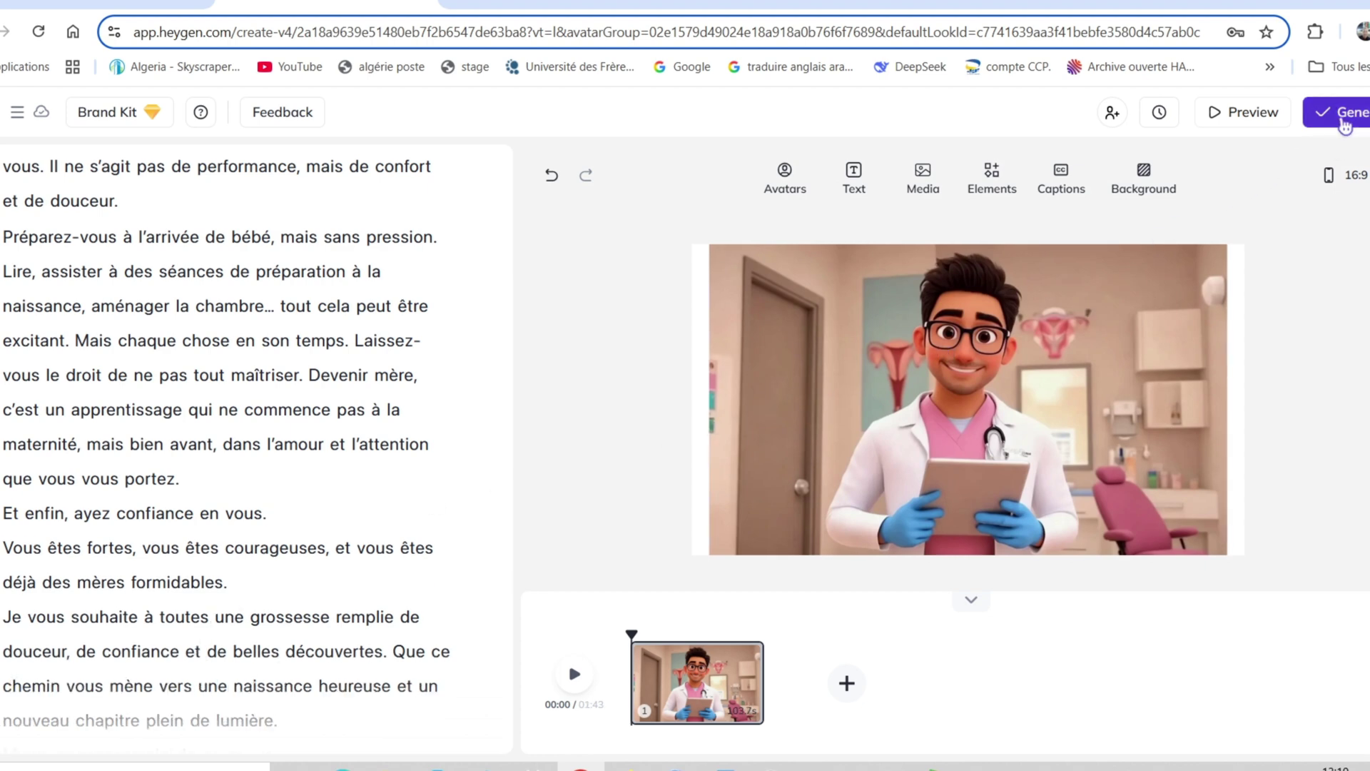
Correct the video title to "Médecin" and submit the video for generation.
click(1344, 118)
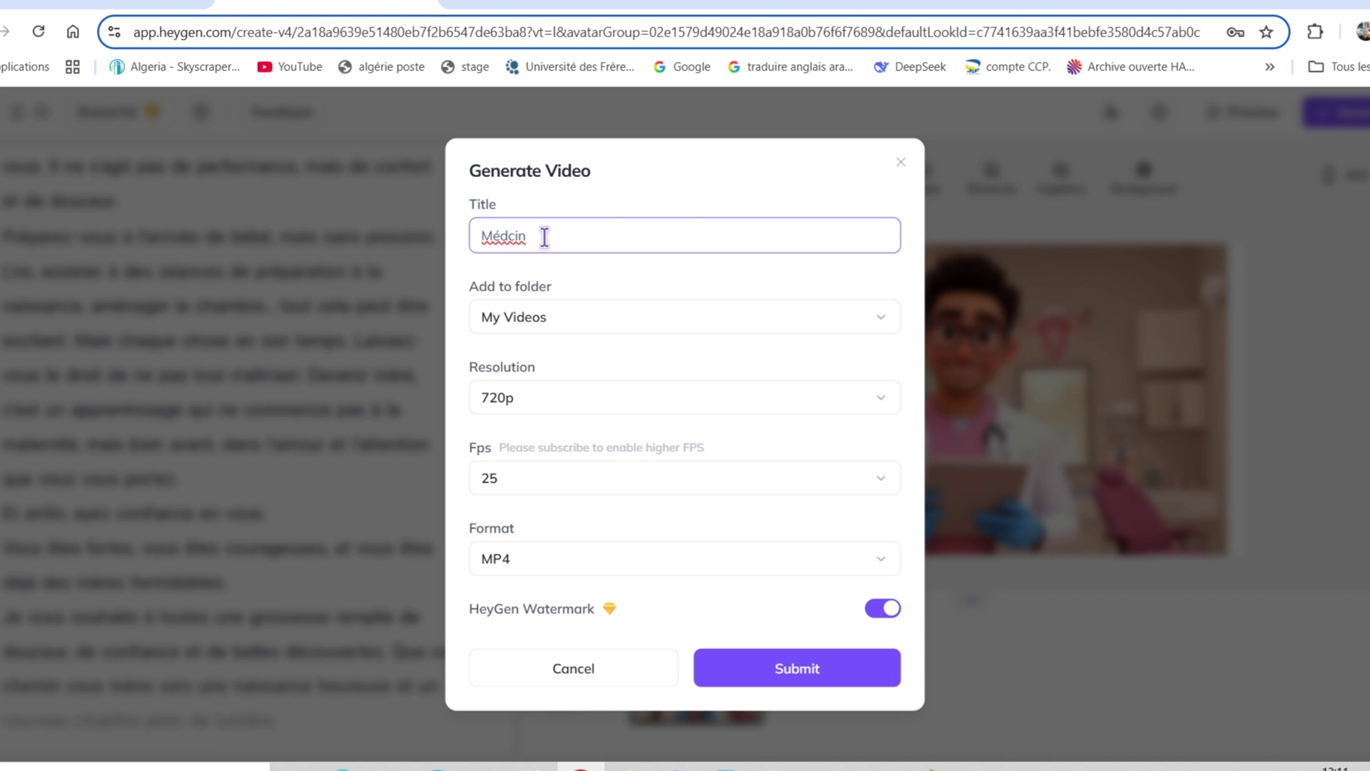
text(e)
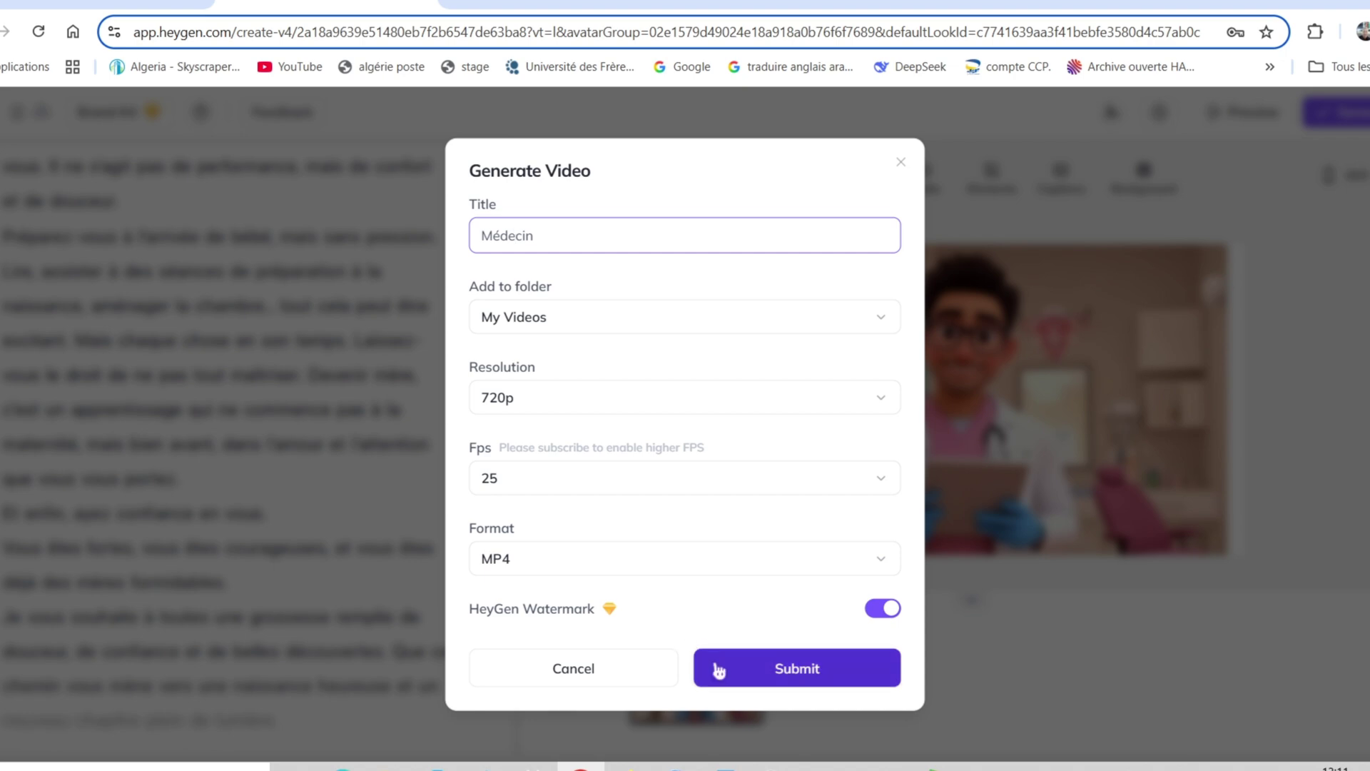
click(769, 673)
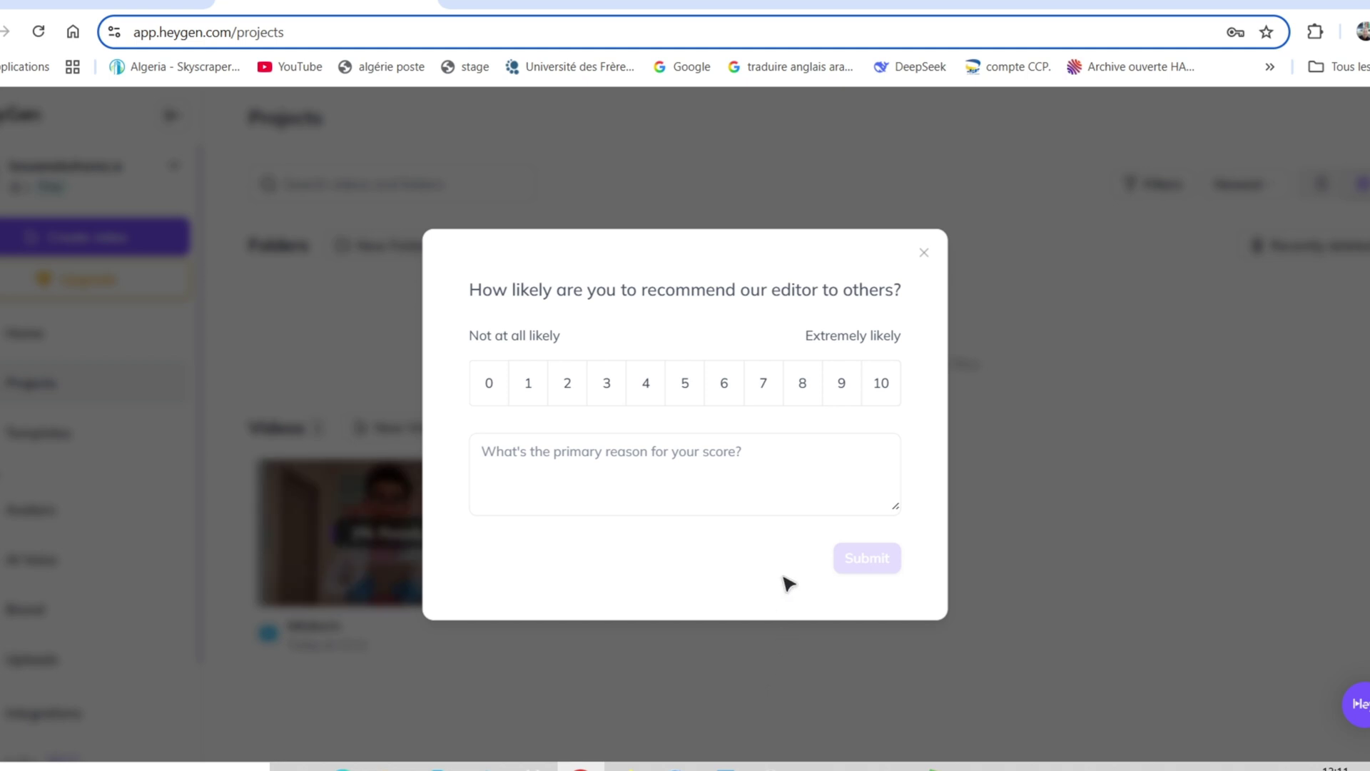
Rate the editor 8 in the recommendation survey and submit the answer.
click(803, 383)
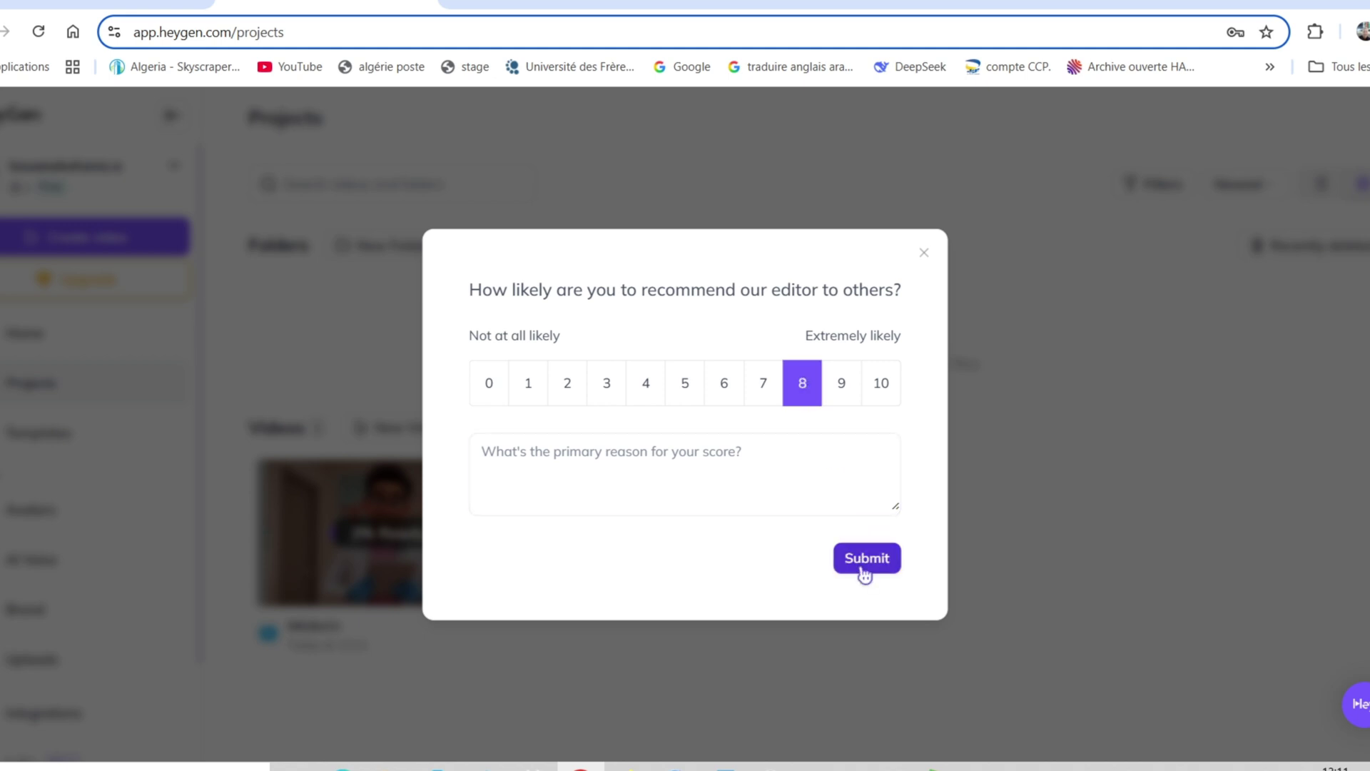
click(863, 560)
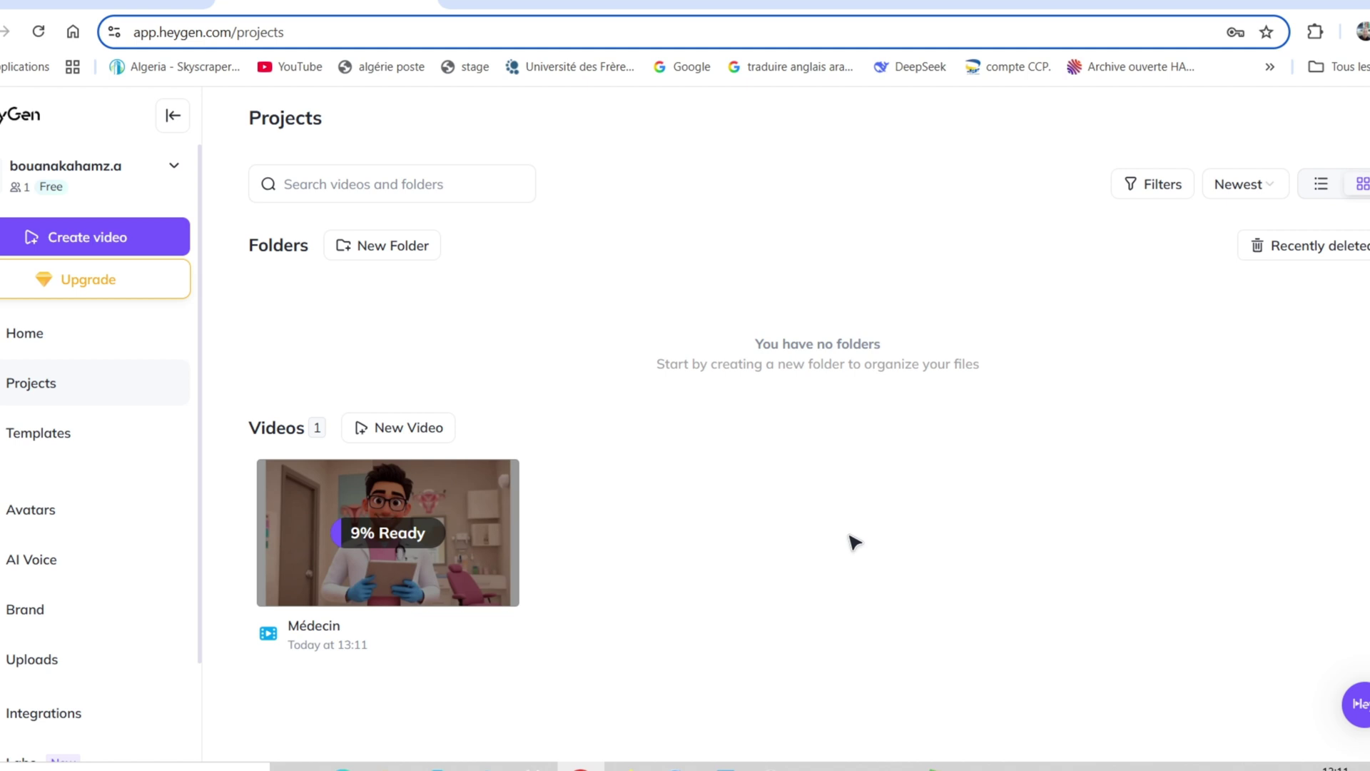
Download the finished Médecin video as an MP4 into the Video 78 folder under YOUTUBE > Chaine Francais on drive D.
mouse_move(376, 504)
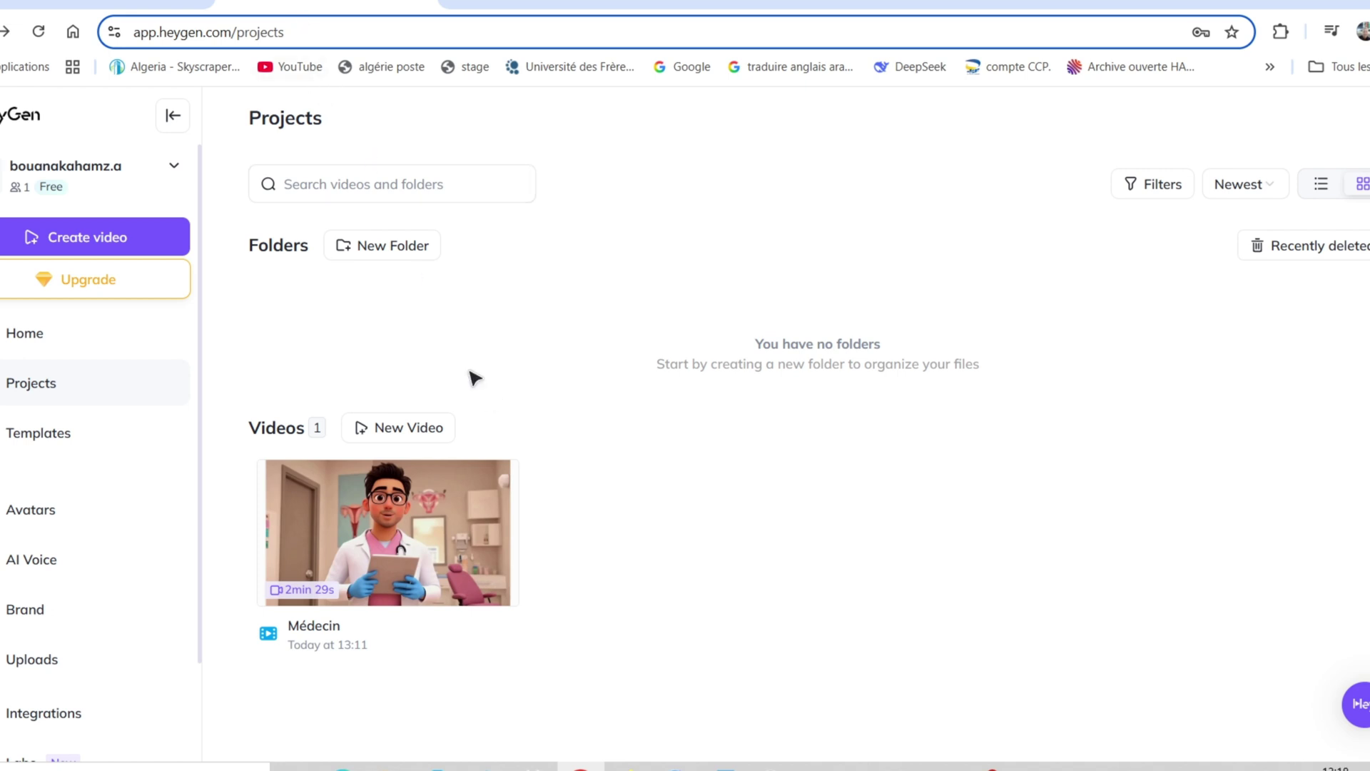
click(499, 474)
click(672, 507)
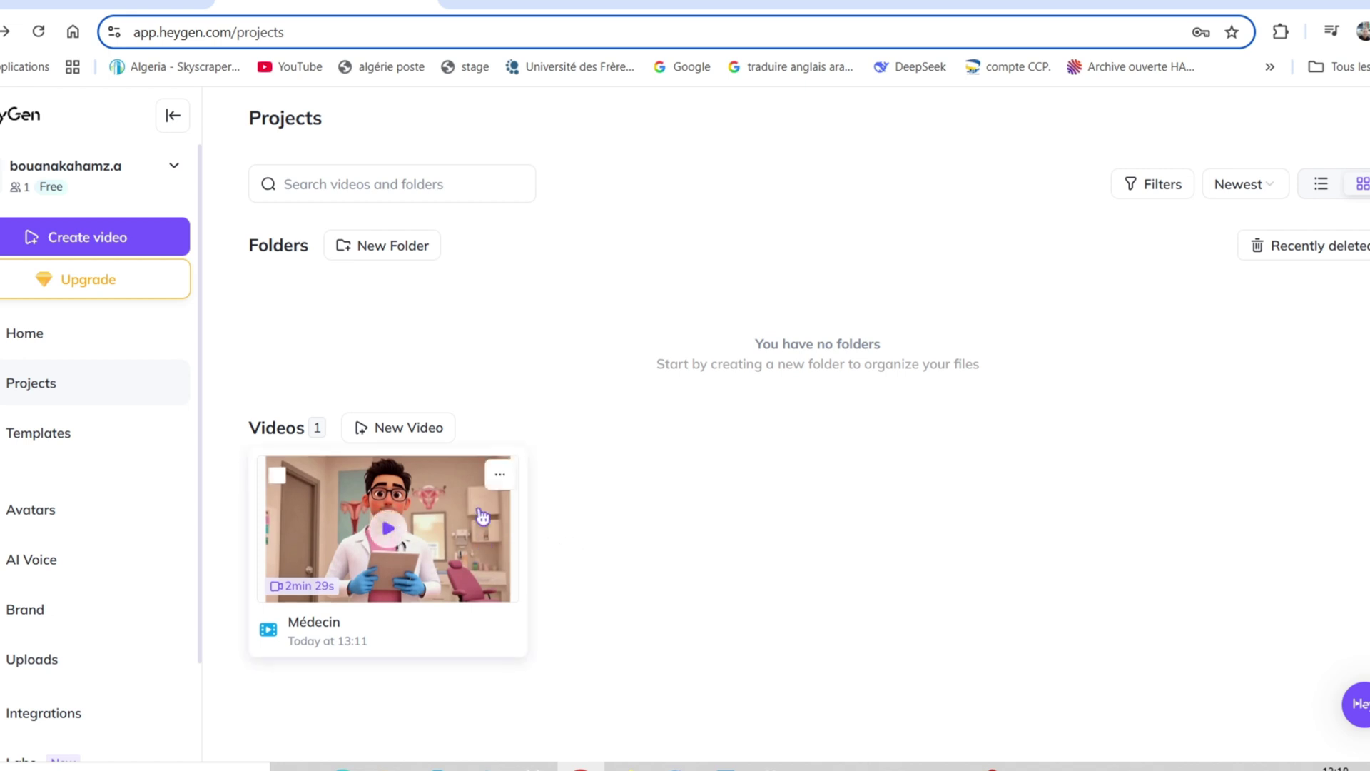
click(500, 476)
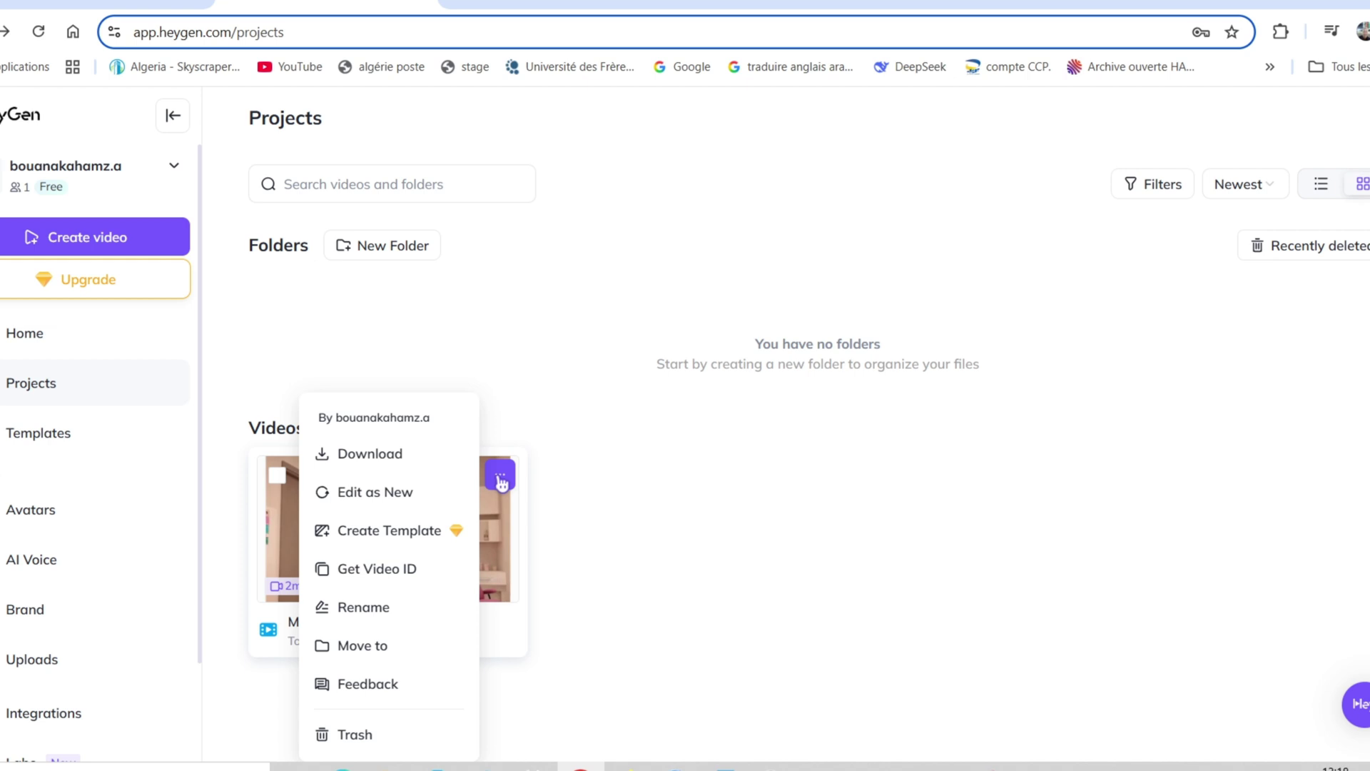
click(442, 455)
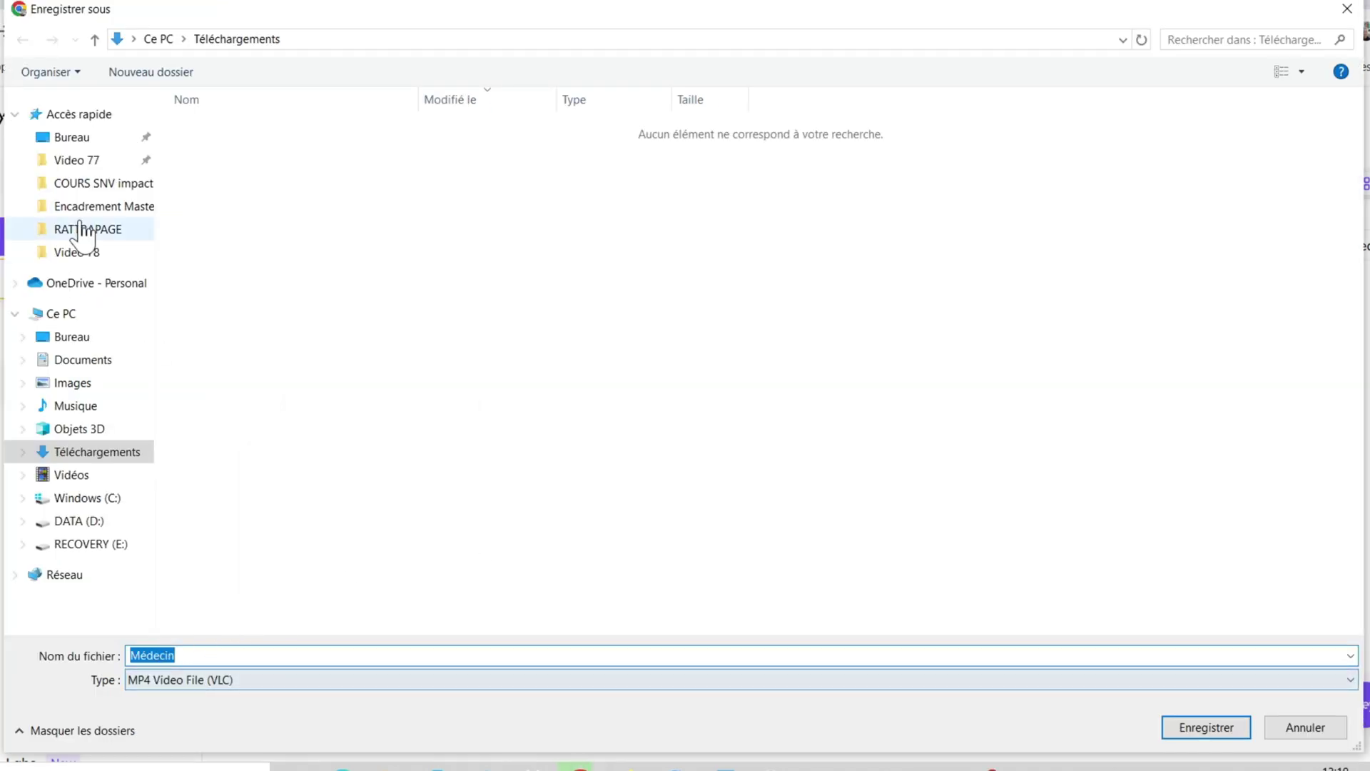
click(90, 164)
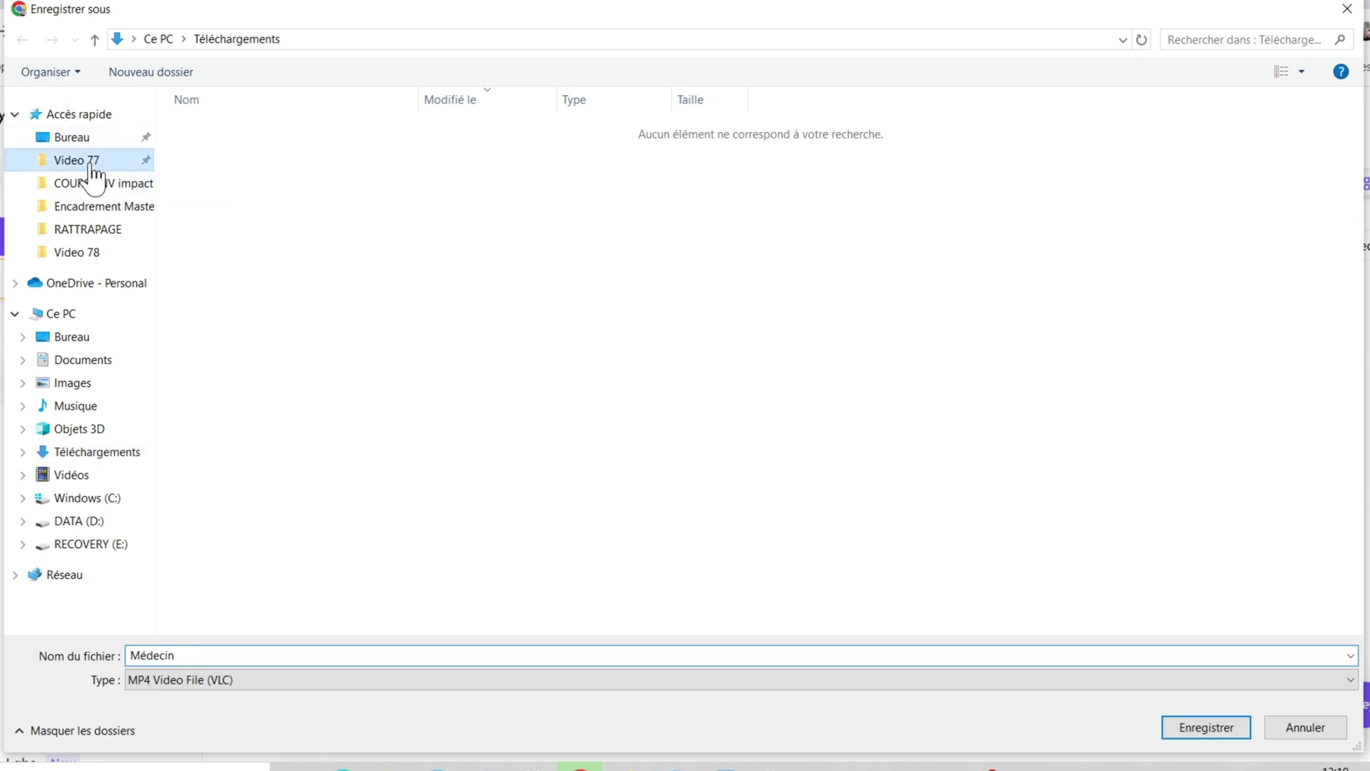
click(379, 39)
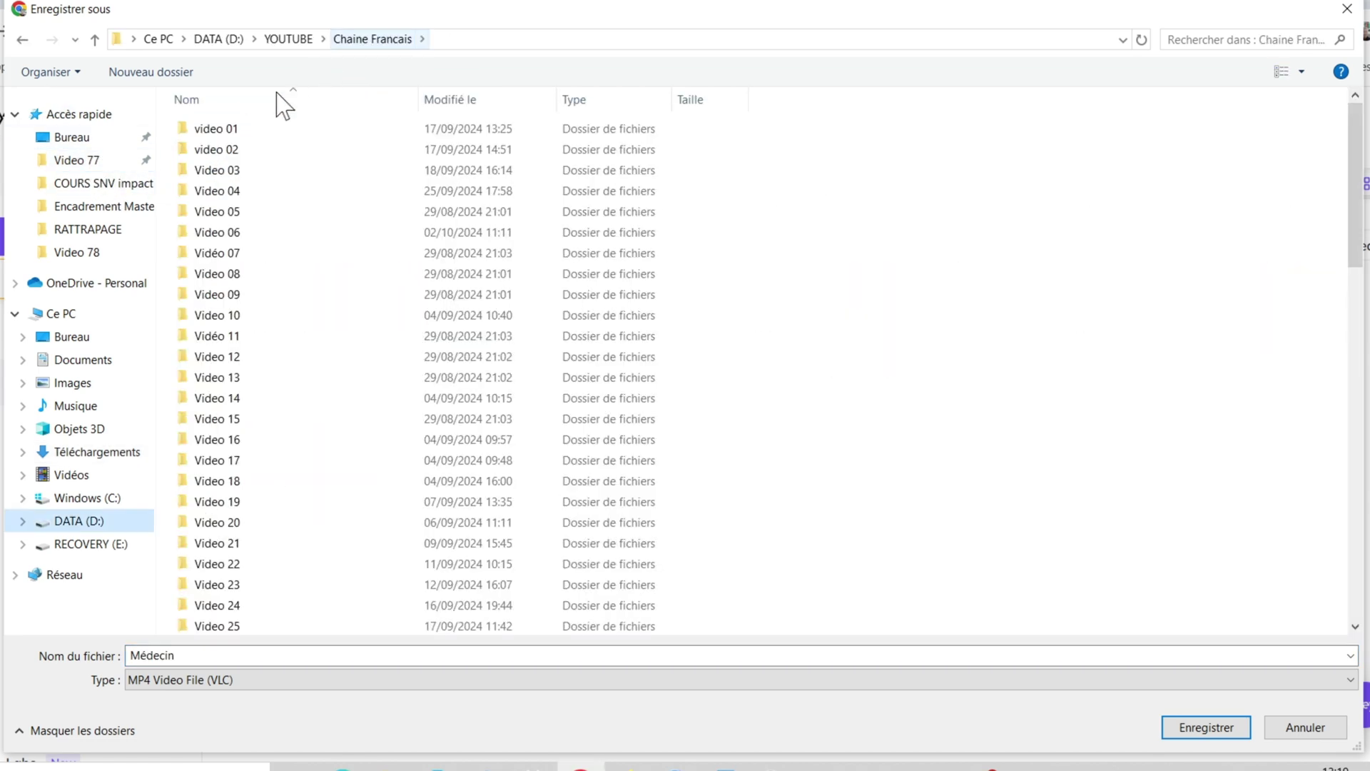
scroll(275, 481, down, 18)
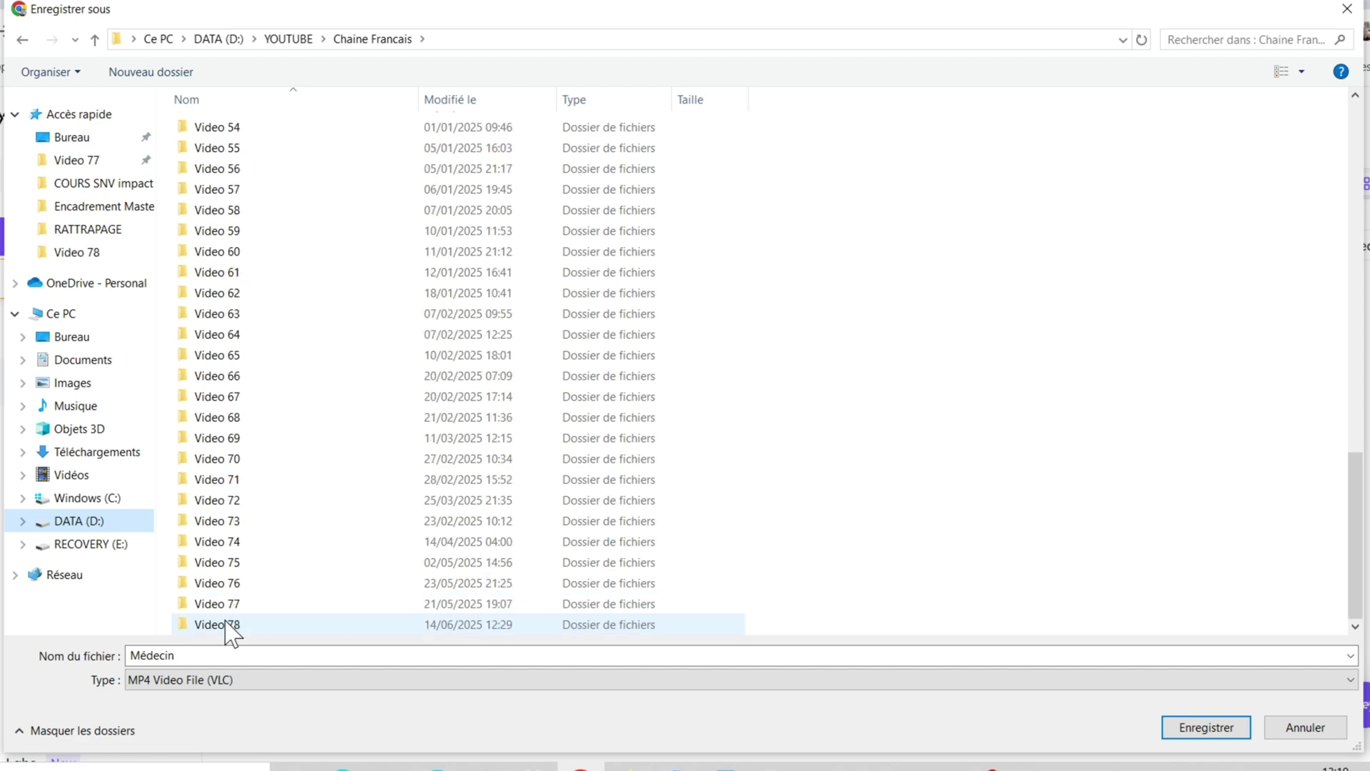
double_click(230, 626)
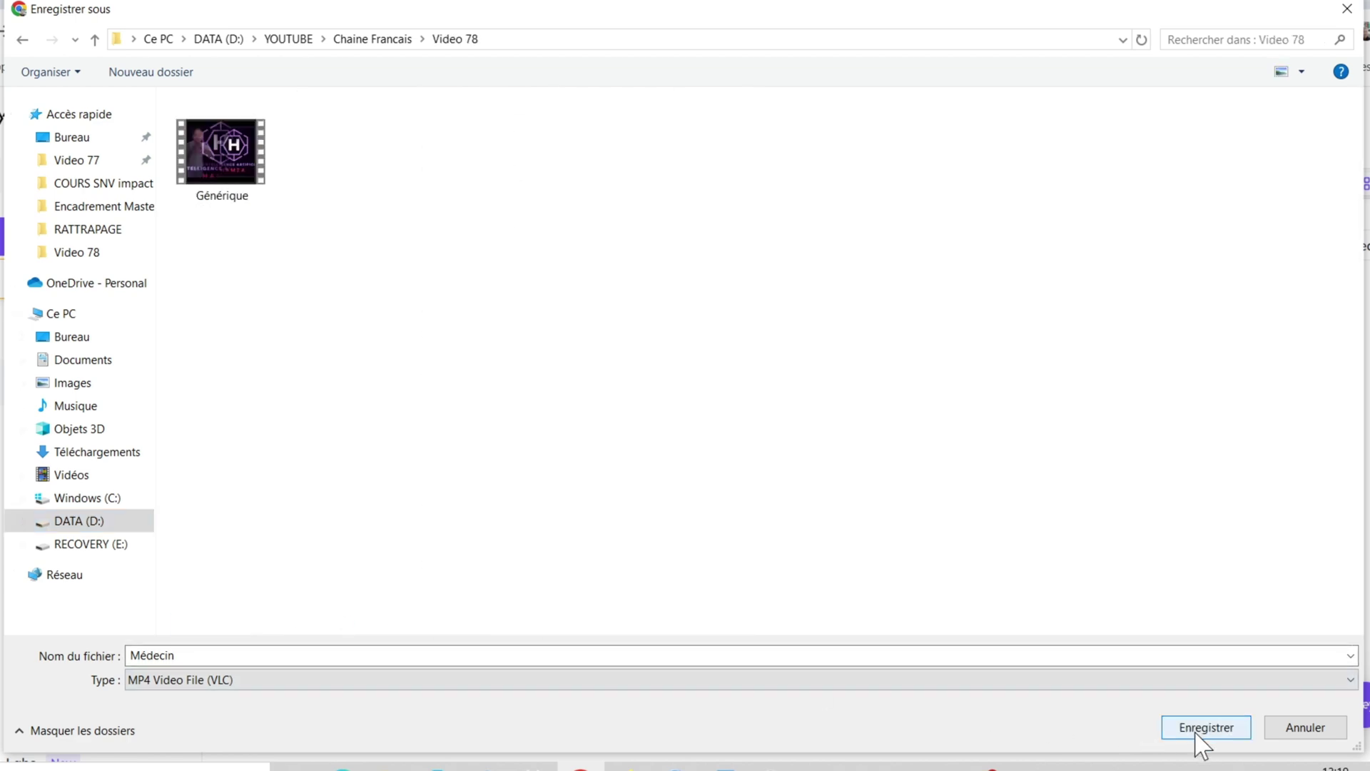
click(1197, 735)
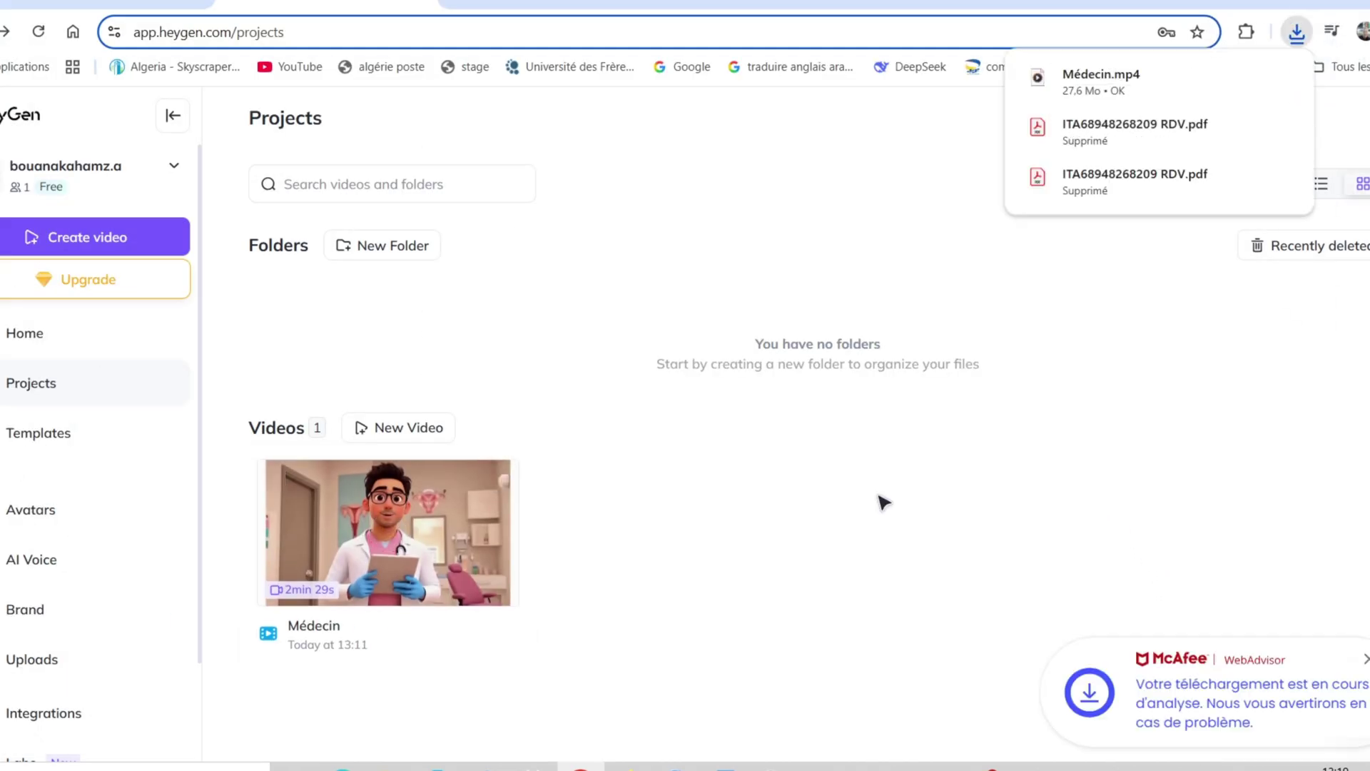
Open and play the finished Médecin video, raising the system volume.
click(387, 533)
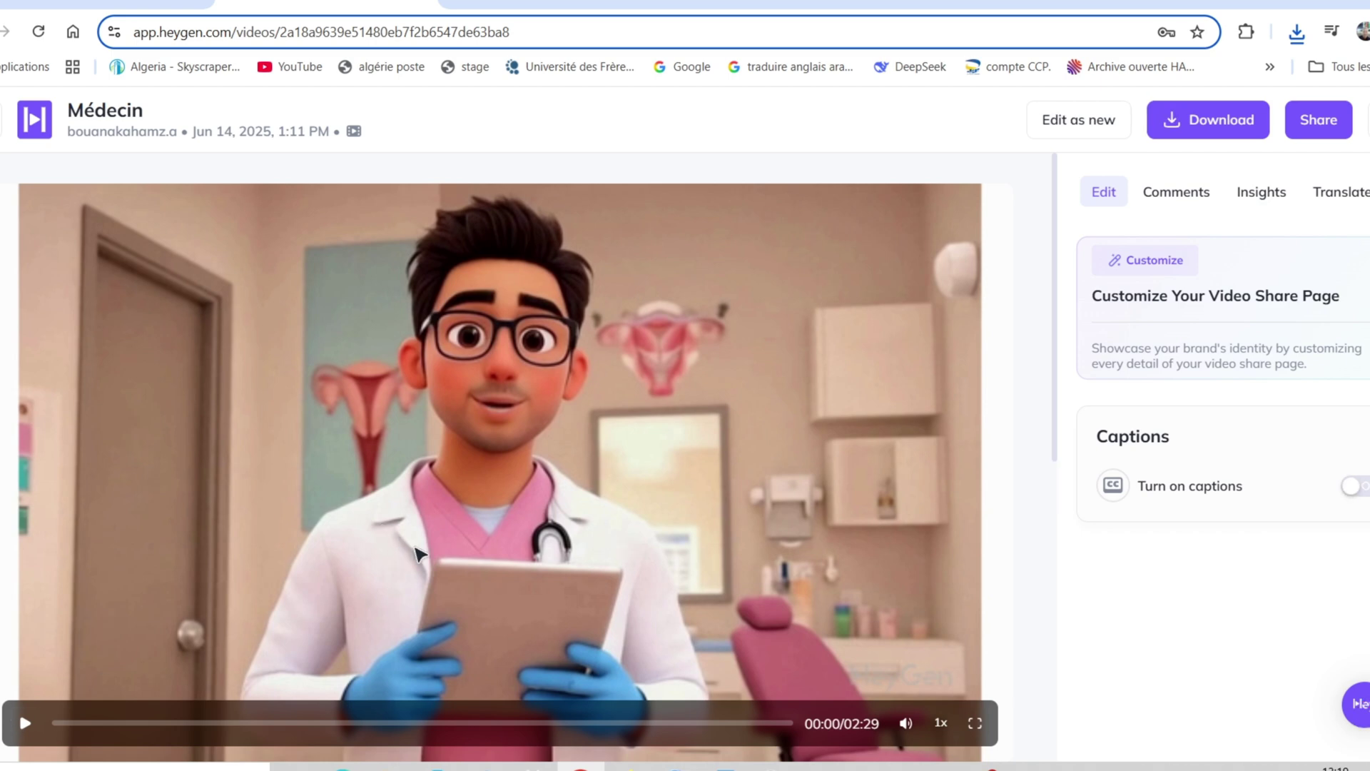
click(26, 723)
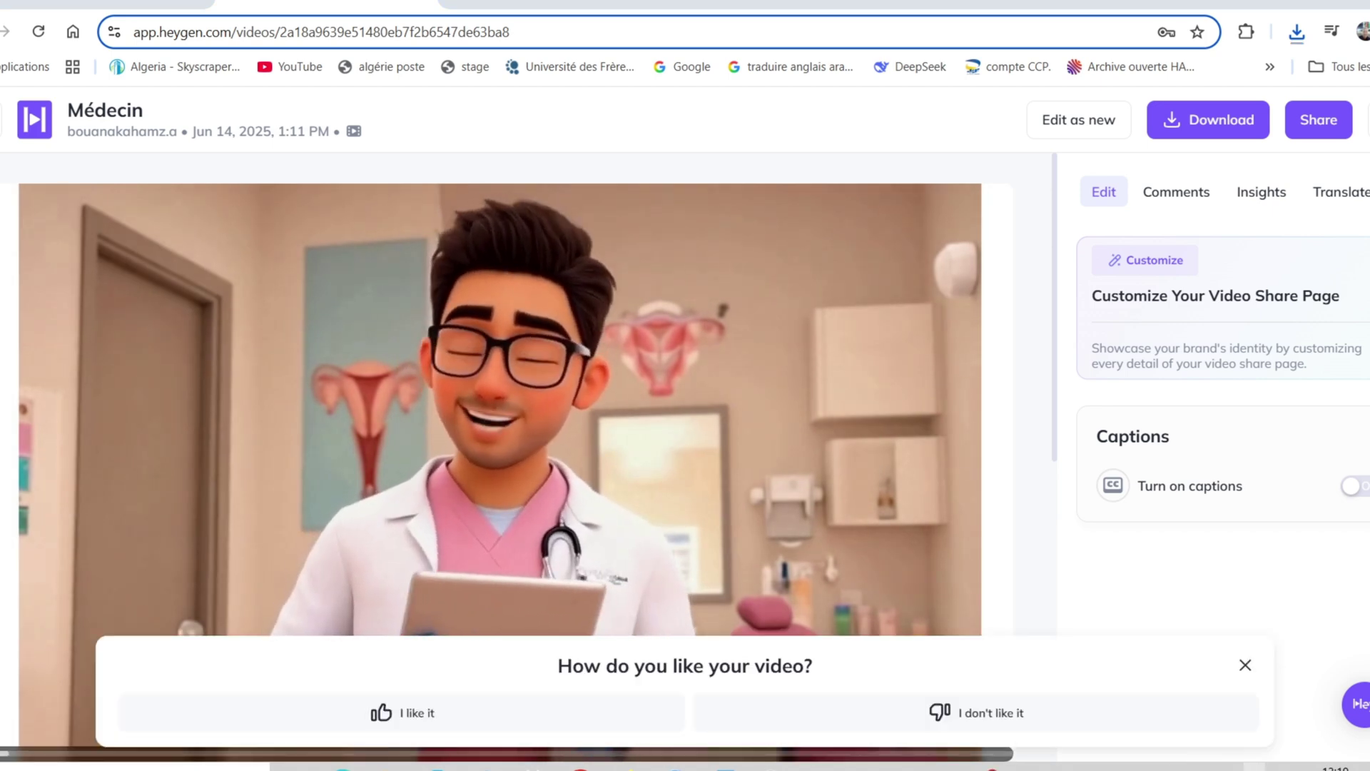
key(XF86AudioRaiseVolume)
key(XF86AudioRaiseVolume)
key(XF86AudioRaiseVolume)
key(XF86AudioRaiseVolume)
key(XF86AudioRaiseVolume)
key(XF86AudioRaiseVolume)
key(XF86AudioRaiseVolume)
key(XF86AudioRaiseVolume)
key(XF86AudioRaiseVolume)
key(XF86AudioRaiseVolume)
key(XF86AudioRaiseVolume)
key(XF86AudioRaiseVolume)
key(XF86AudioRaiseVolume)
key(XF86AudioRaiseVolume)
key(XF86AudioRaiseVolume)
key(XF86AudioRaiseVolume)
key(XF86AudioRaiseVolume)
key(XF86AudioRaiseVolume)
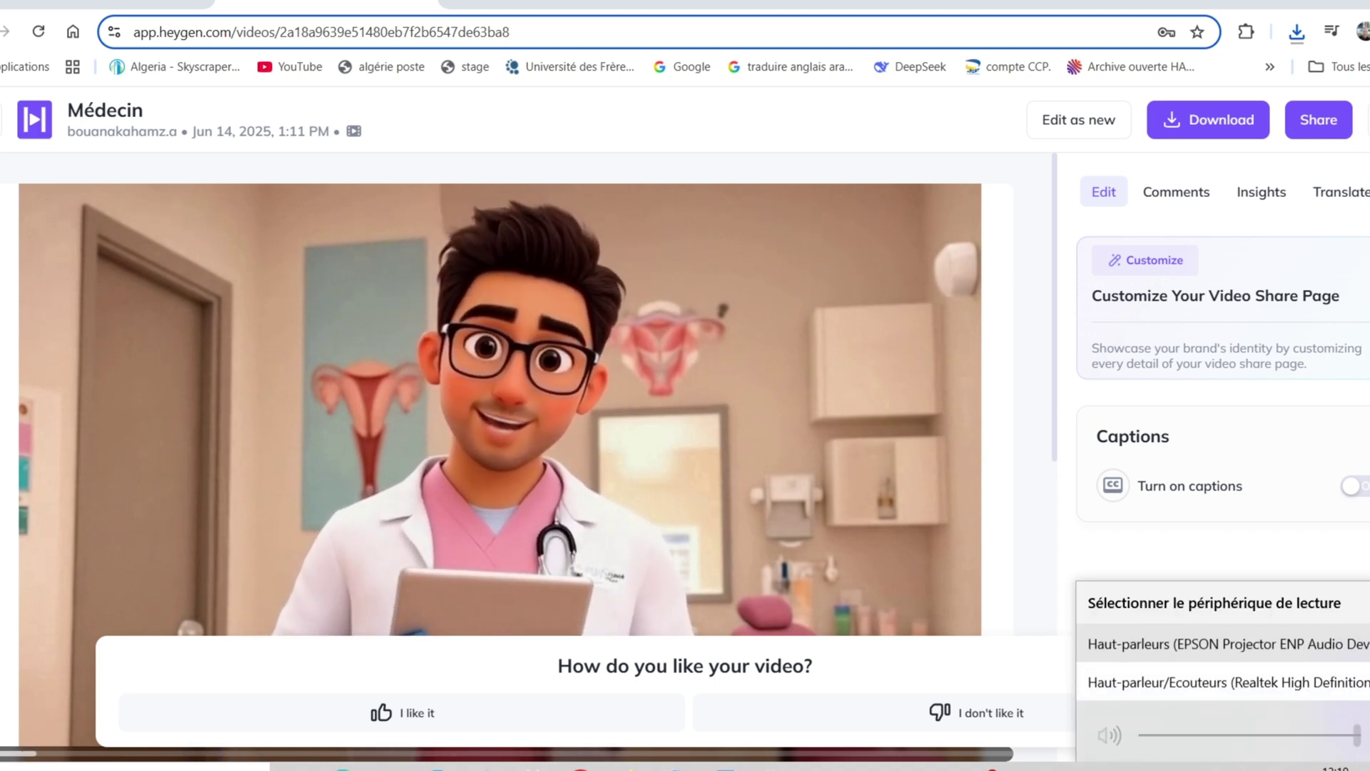
click(1279, 606)
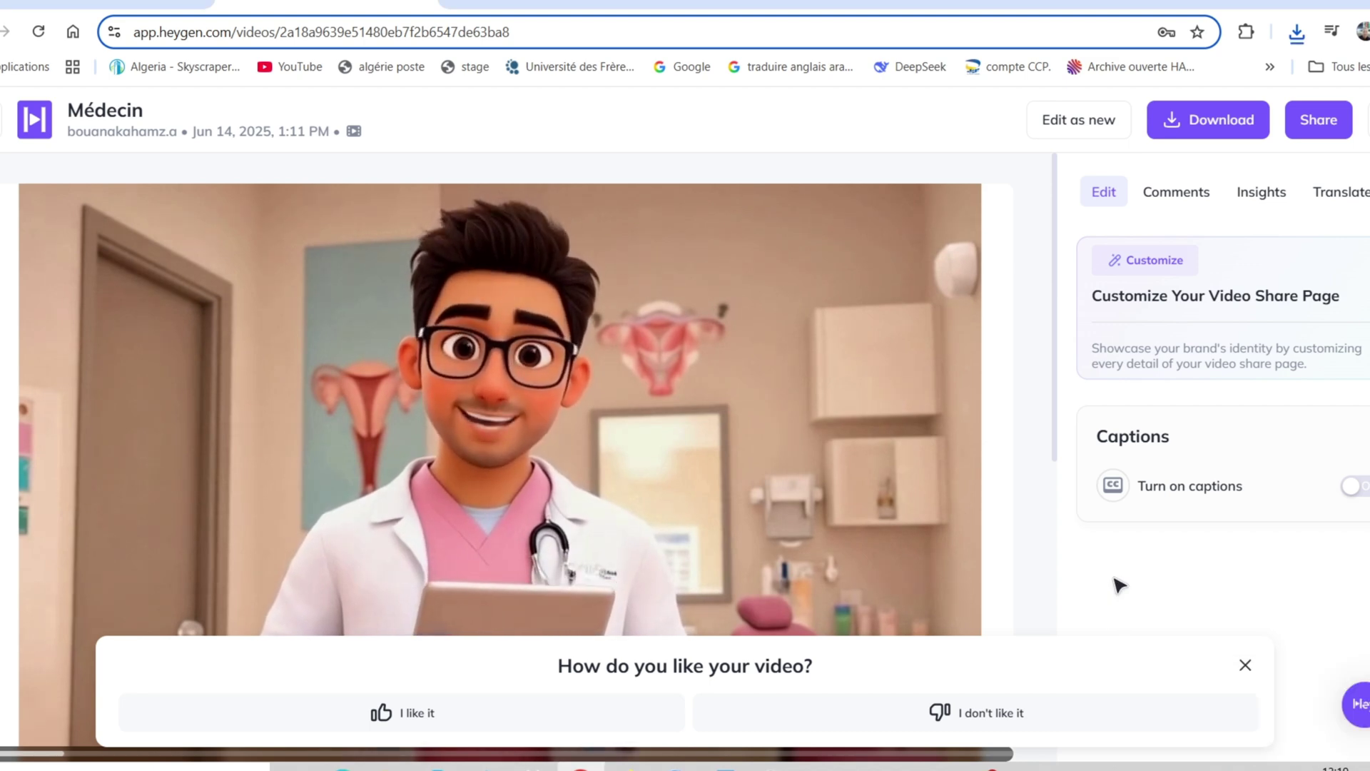
Dismiss the video feedback prompt and pause the playback.
click(1246, 663)
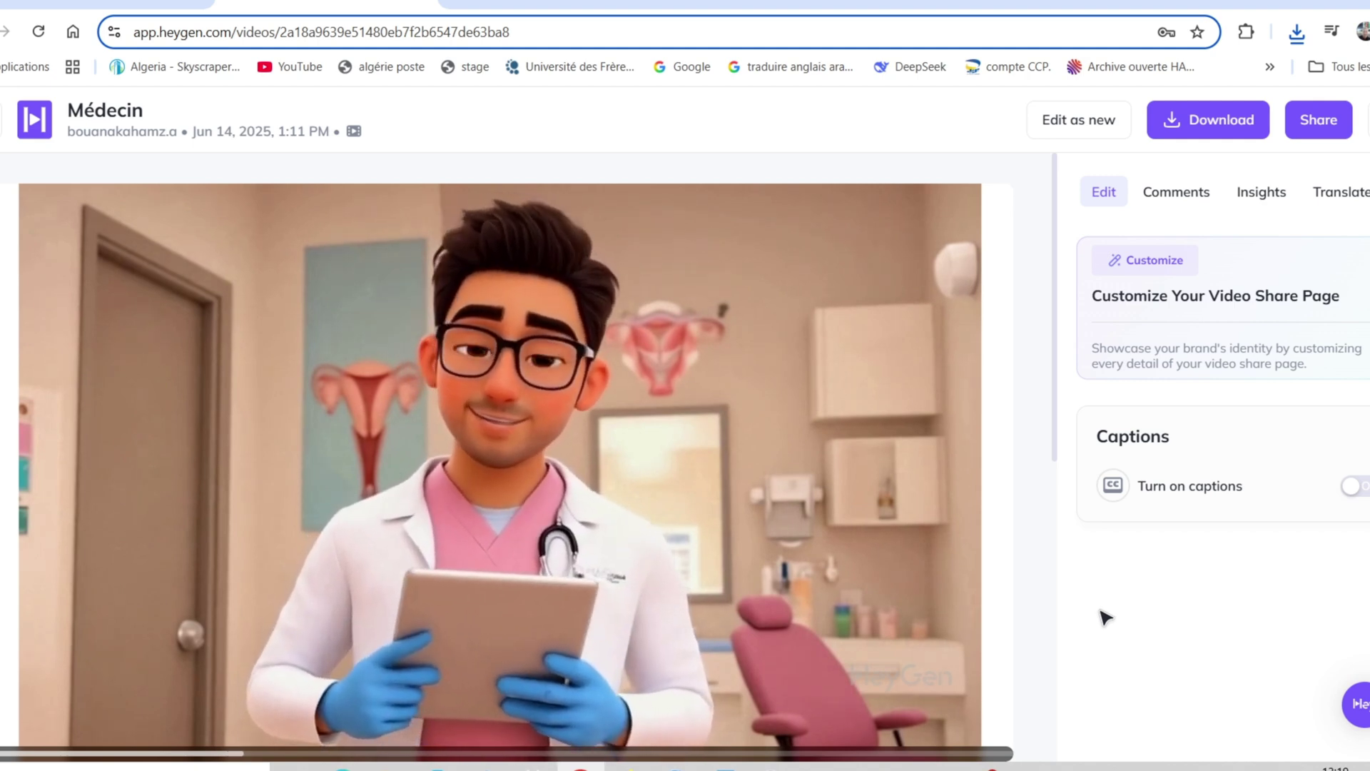
click(735, 571)
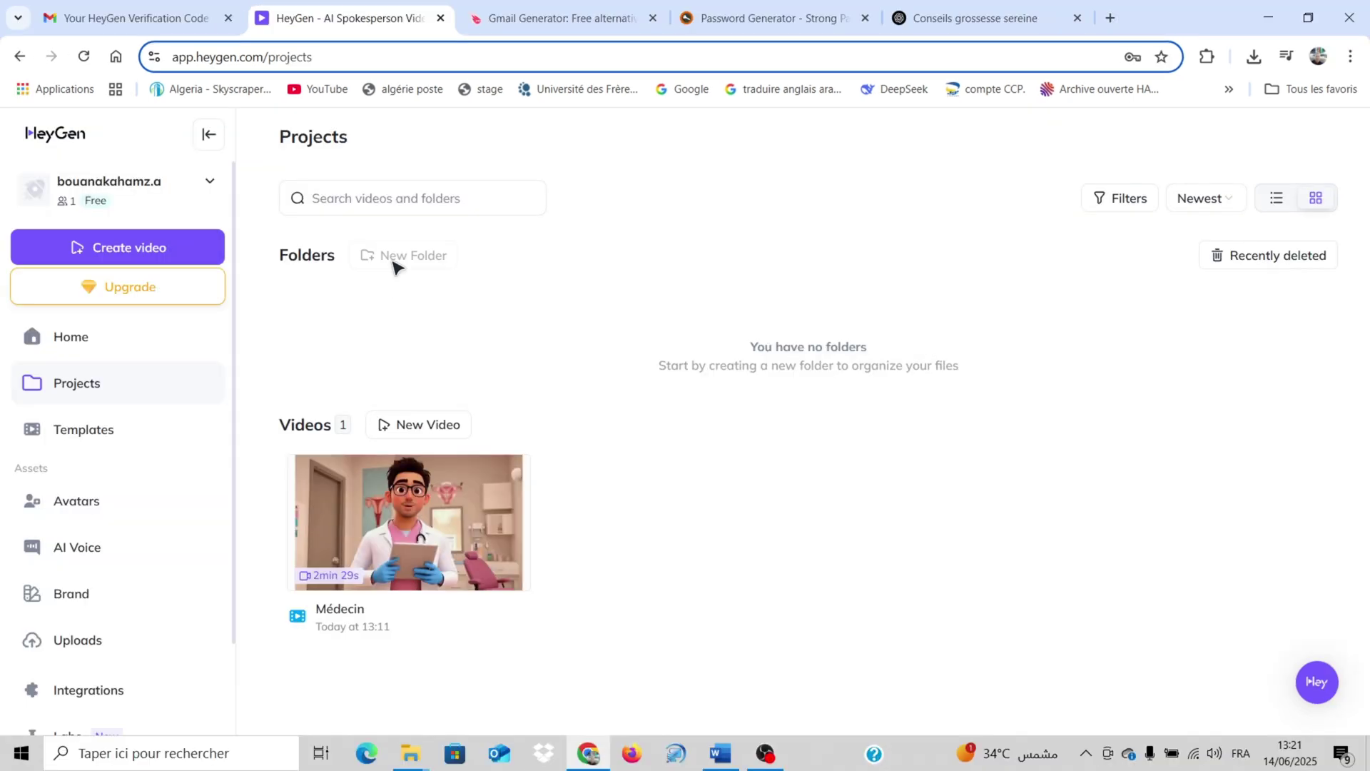
Create a new folder on the Projects page with the default name New Project.
click(395, 256)
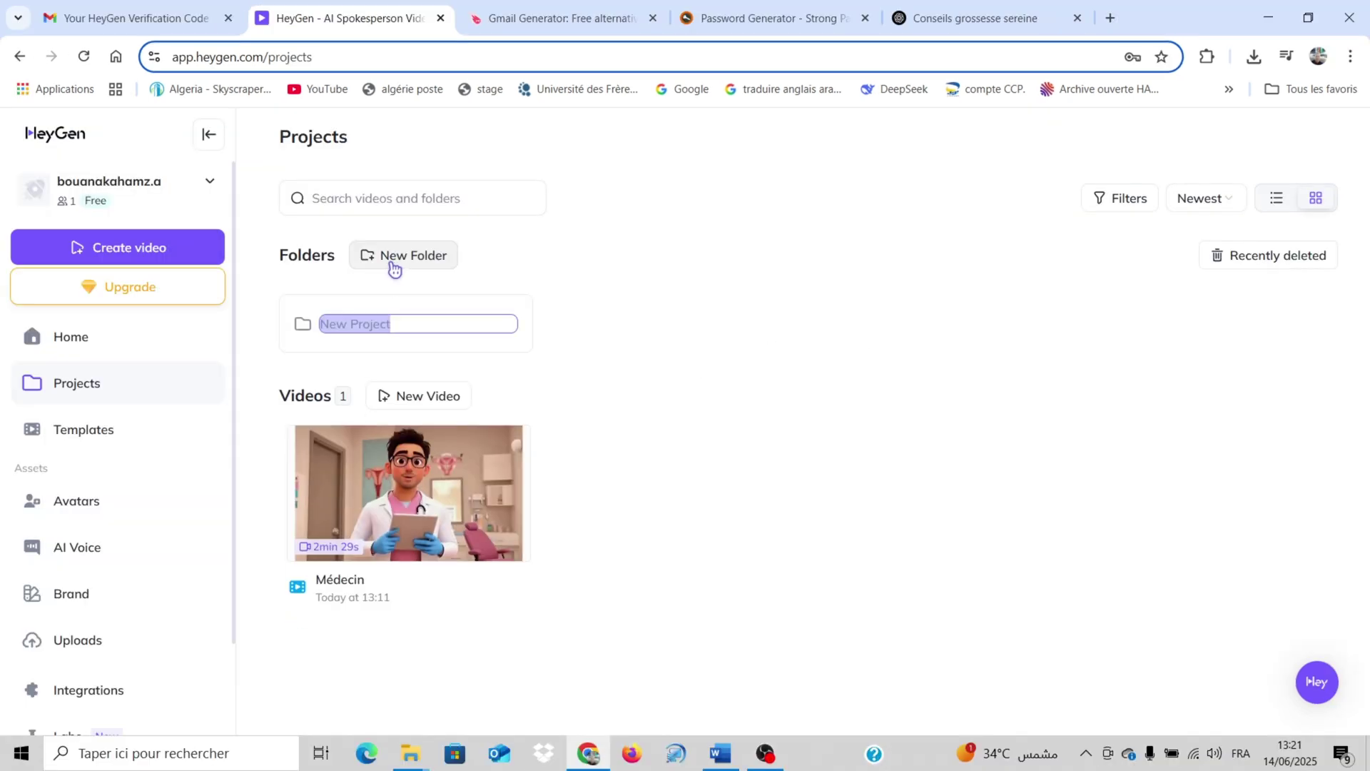
Start a new video from the Dr. Clark public avatar.
click(80, 502)
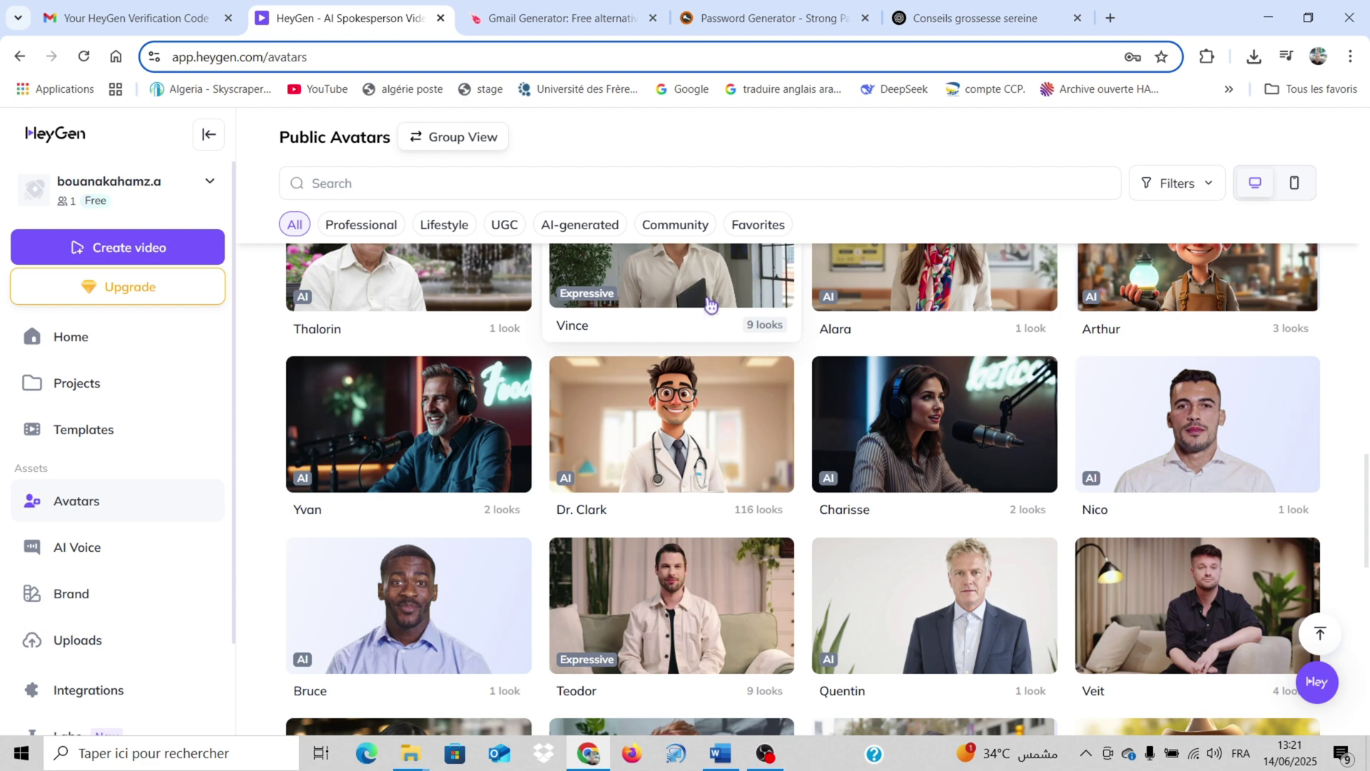
click(658, 410)
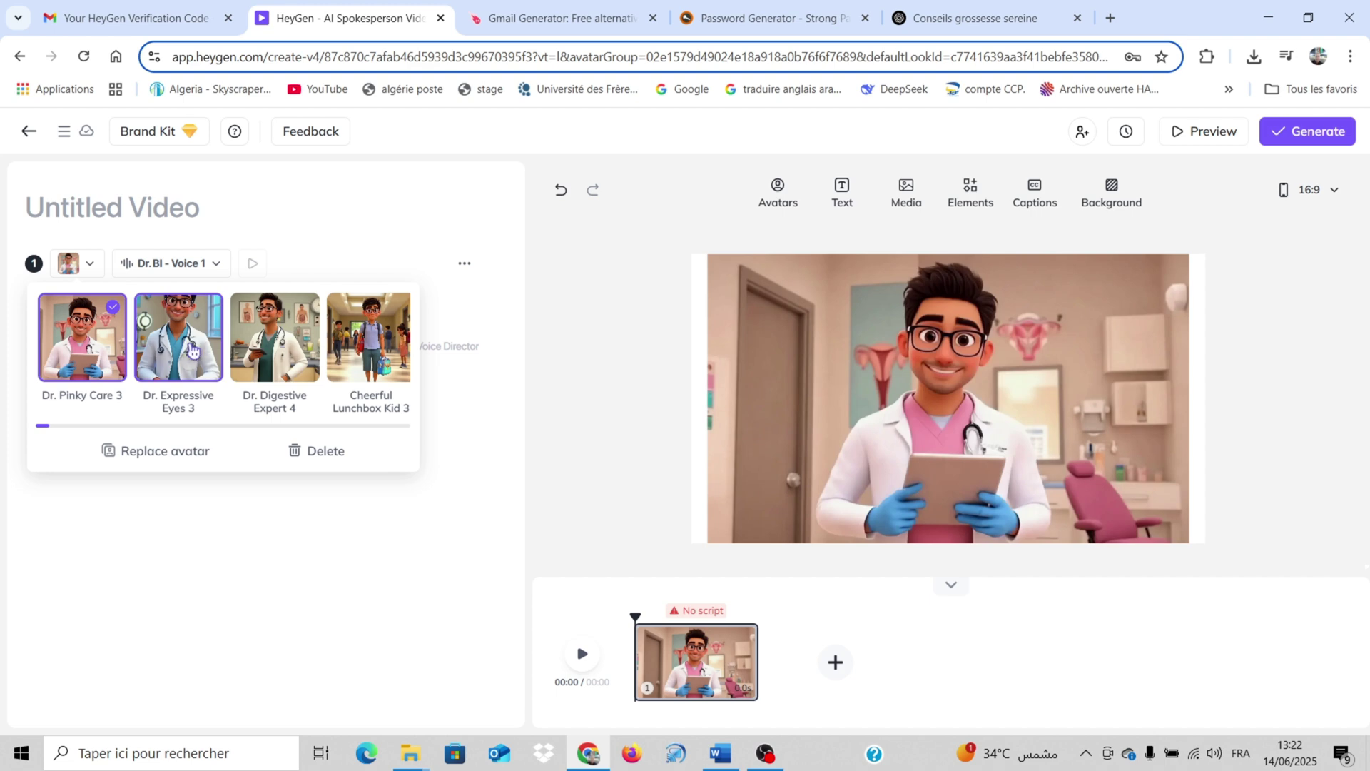
Try the Dr. Expressive Eyes 3 and Dr. Digestive Expert 4 looks for the scene's avatar.
click(191, 348)
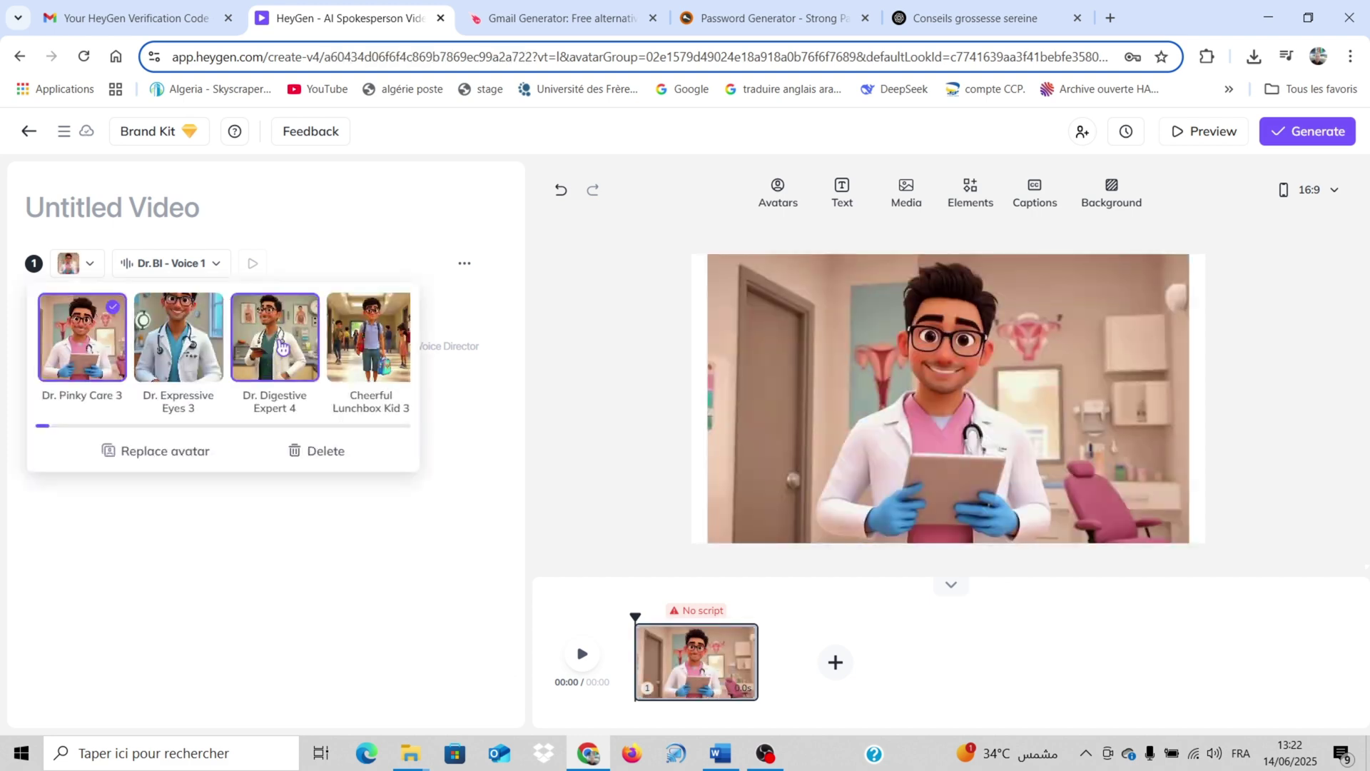
click(283, 347)
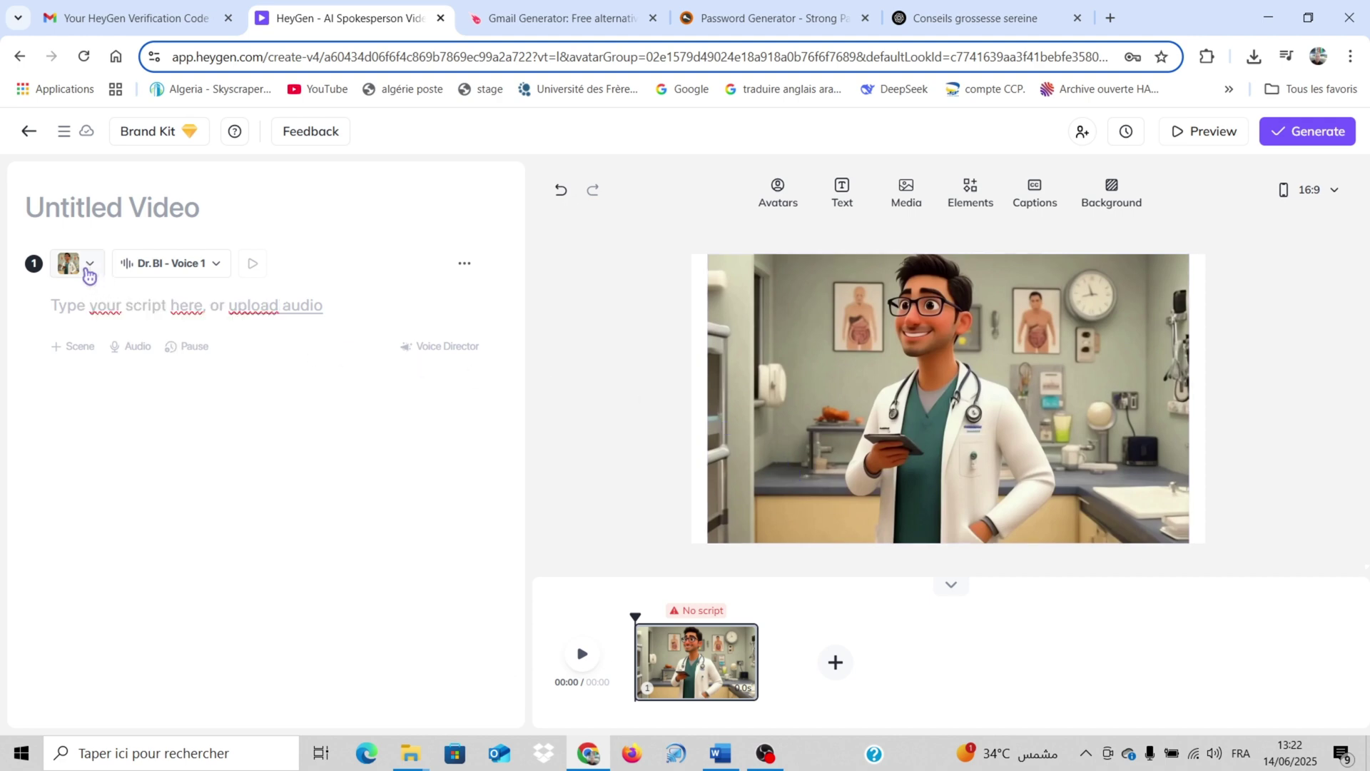
Change the scene's avatar look to Caring Candy Giver 2.
click(88, 274)
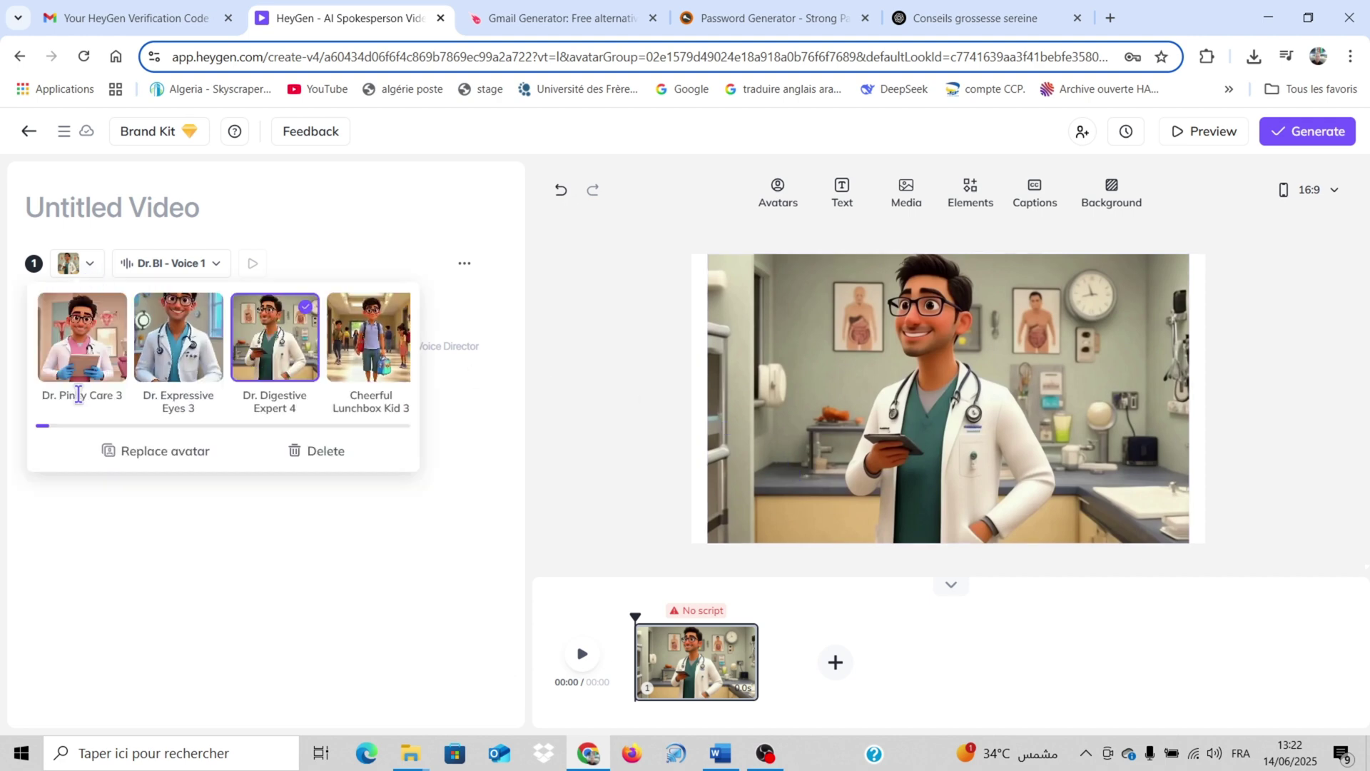
drag(43, 428, 326, 438)
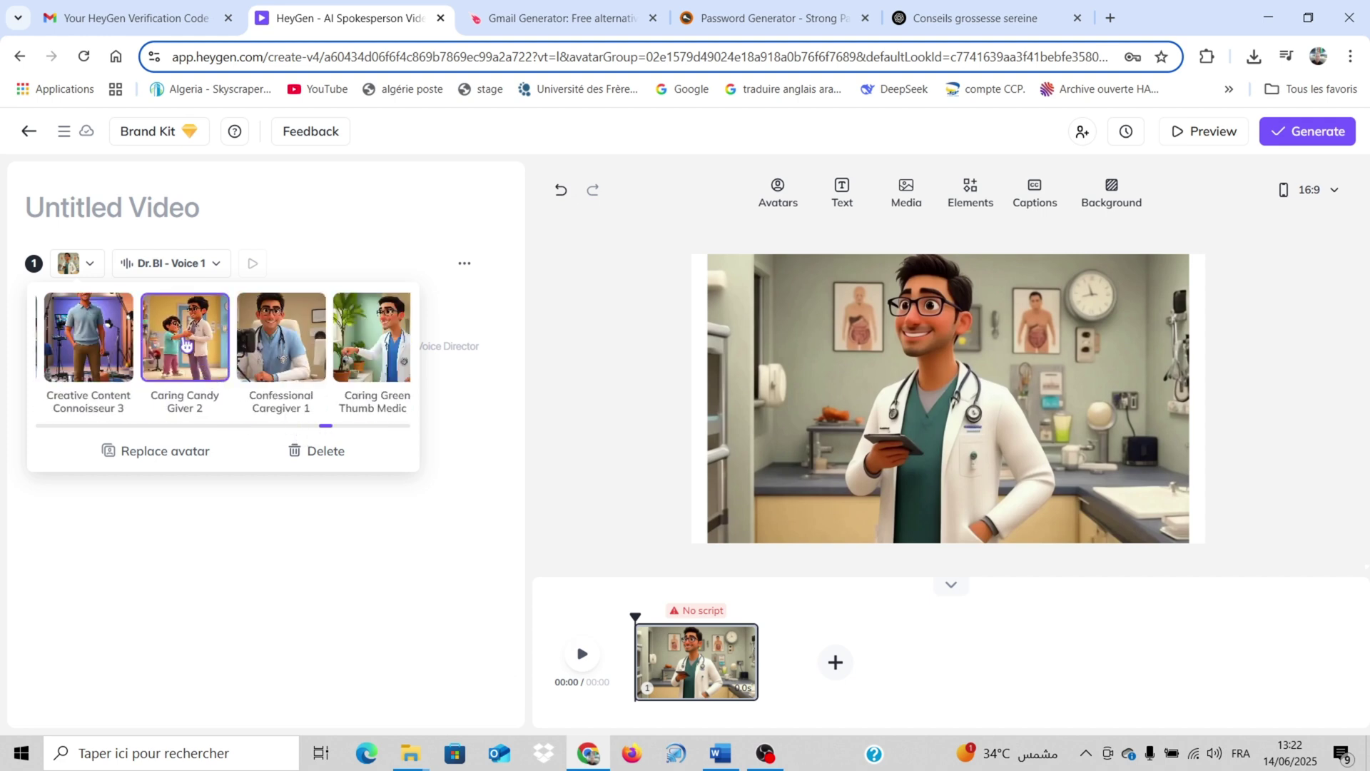
click(185, 344)
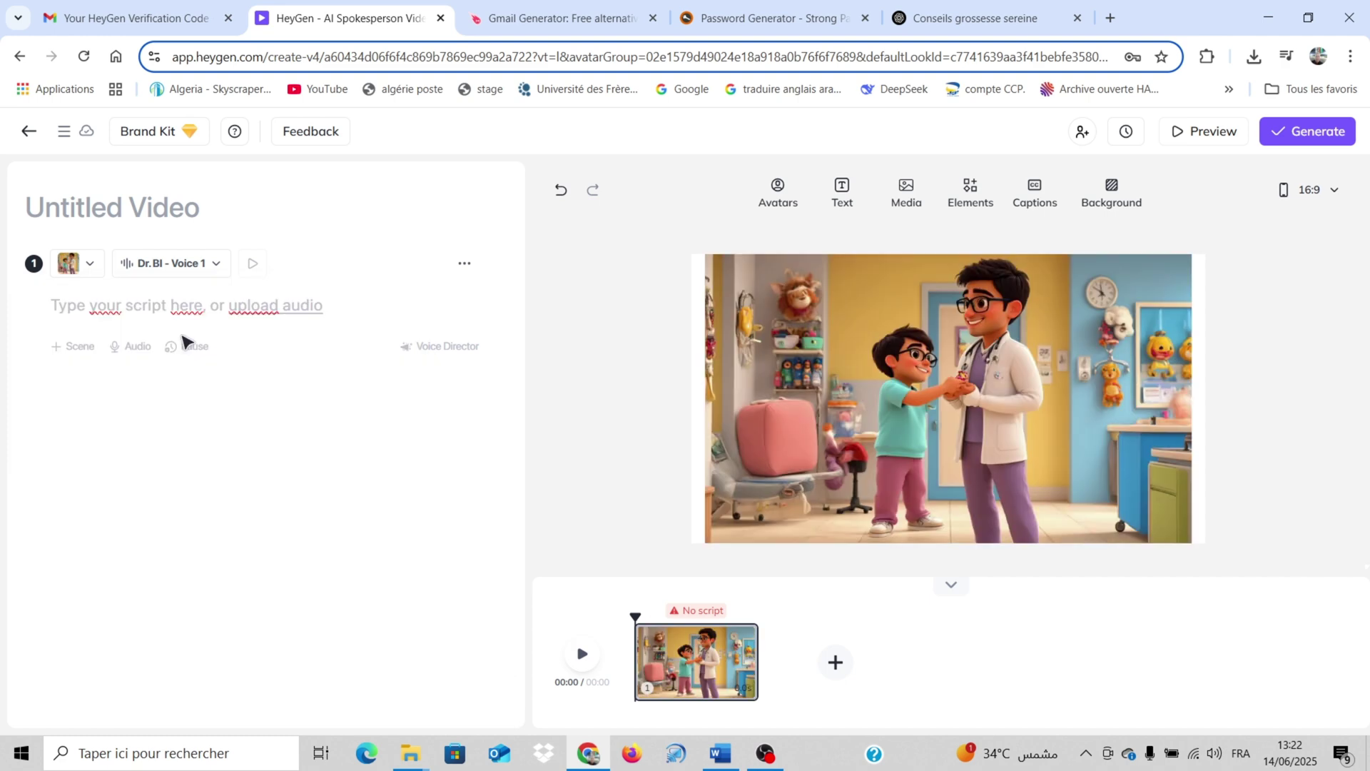